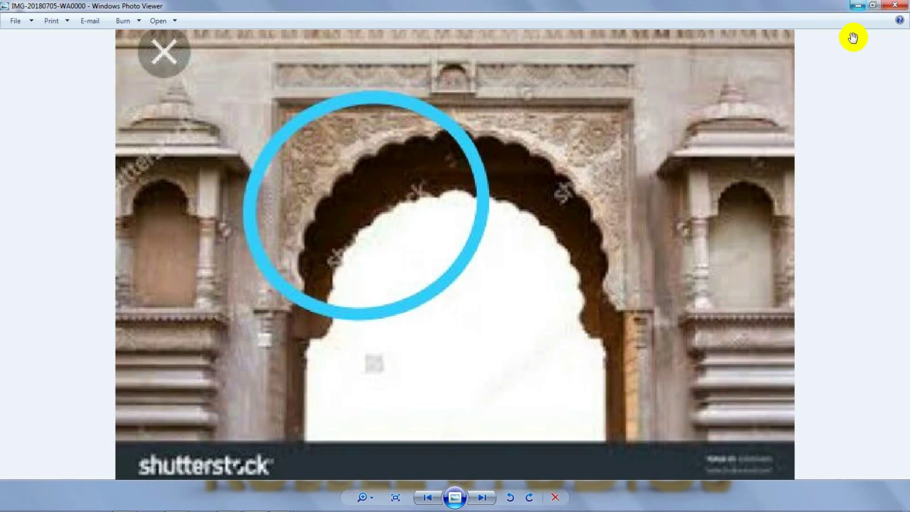
- Switch from the reference arch photo to Blender and start a new default scene
click(861, 9)
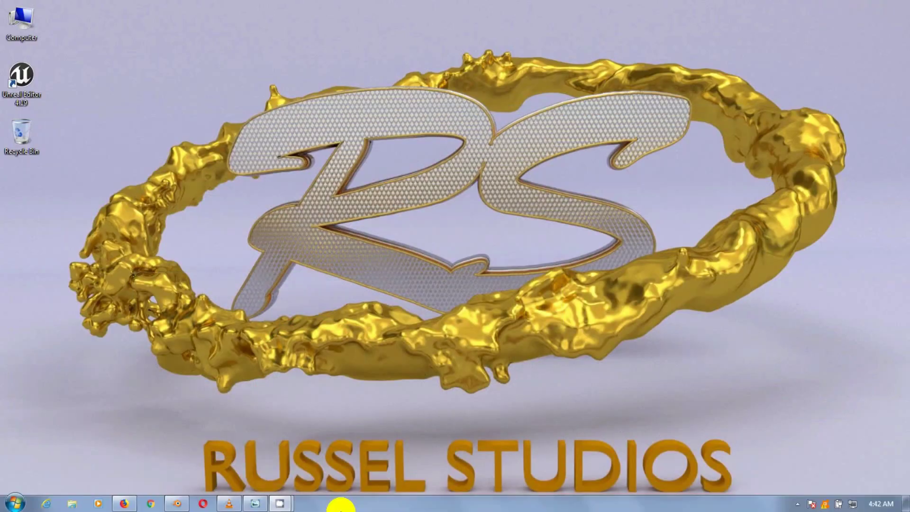
click(175, 503)
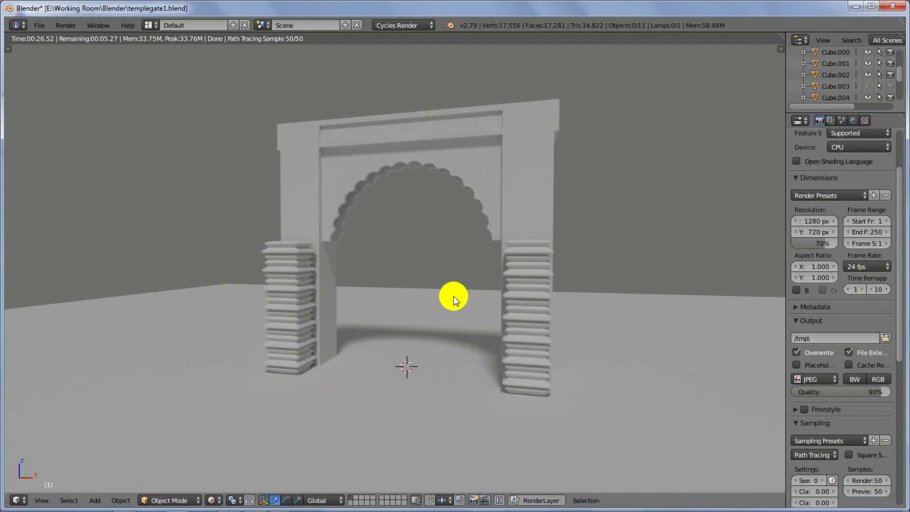
click(41, 27)
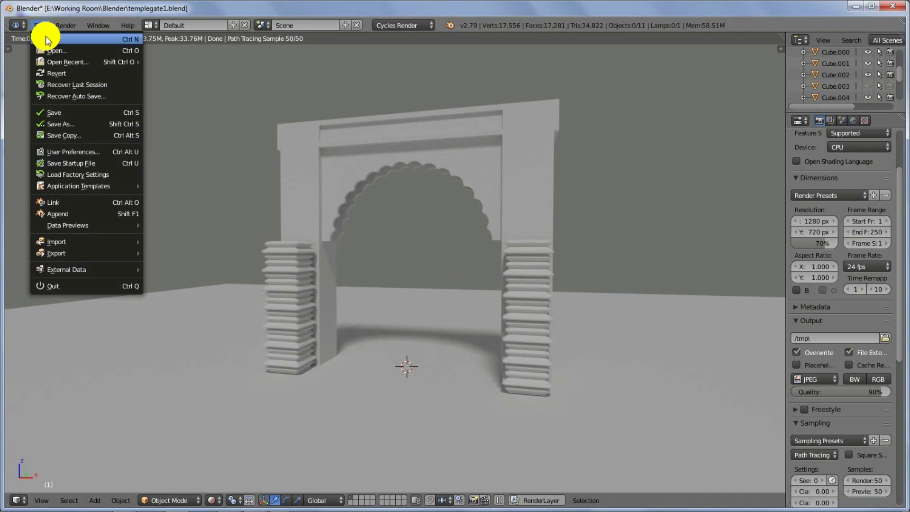
click(45, 37)
click(44, 47)
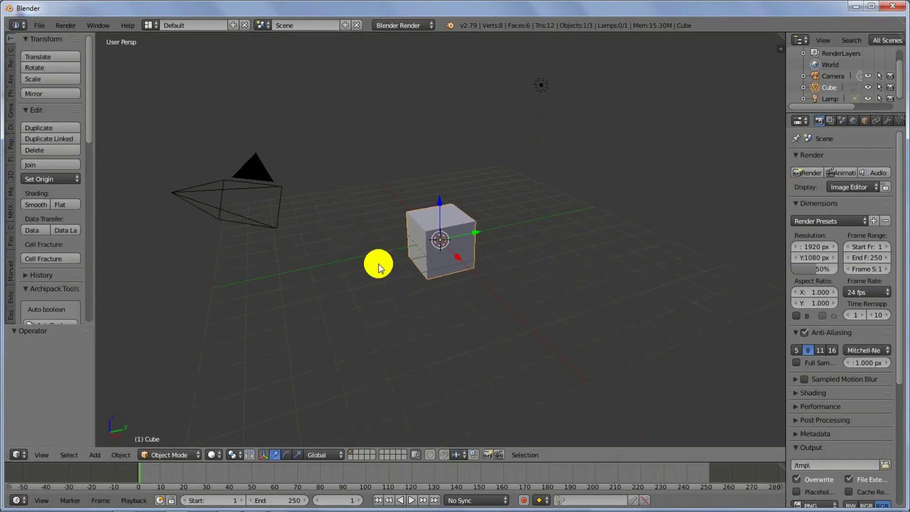
- Start the Screencast Keys display for the 3D view
middle_drag(378, 263, 463, 274)
scroll(495, 267, up, 3)
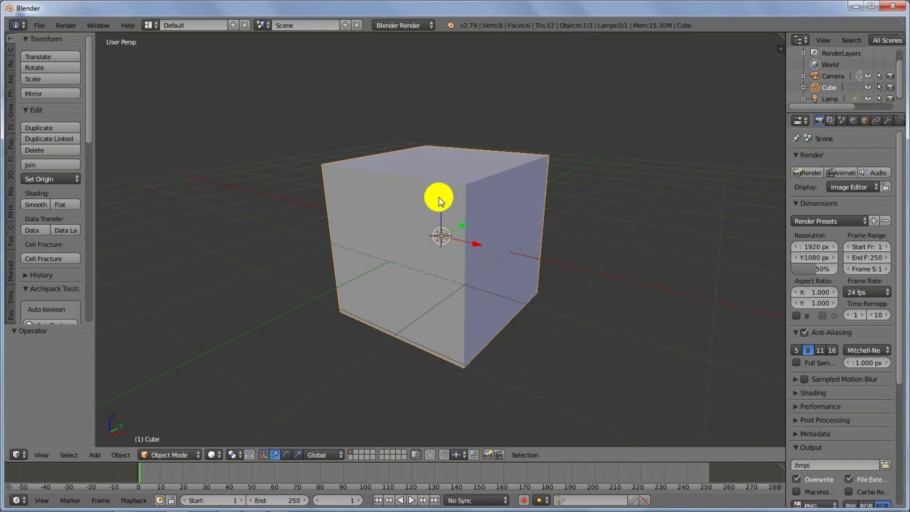
click(780, 46)
scroll(739, 341, down, 12)
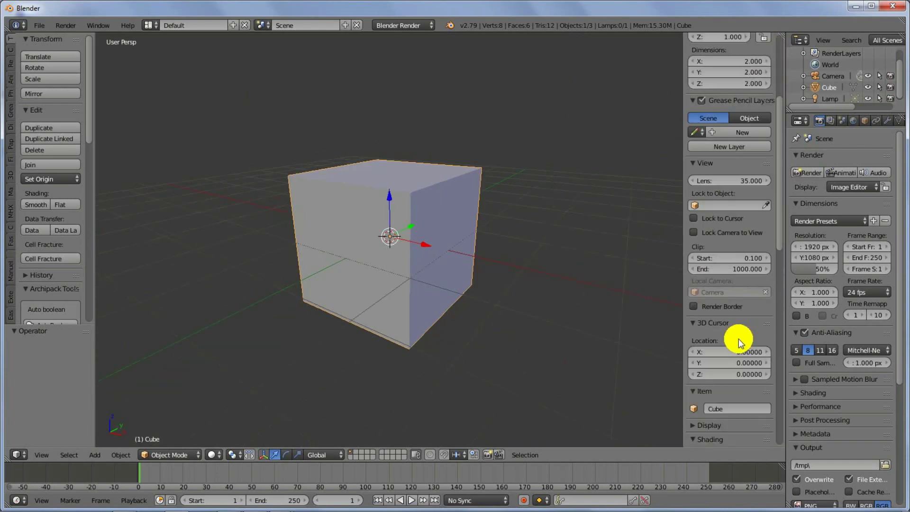
scroll(736, 353, down, 10)
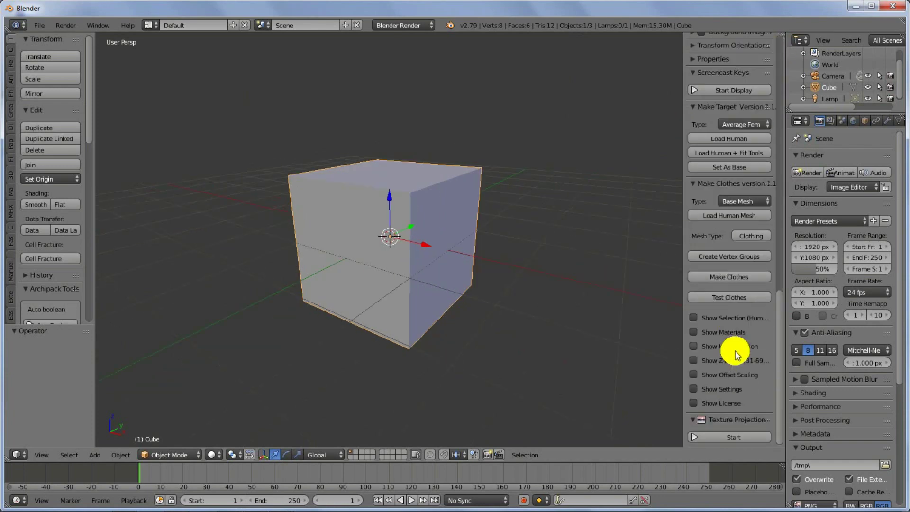
click(691, 183)
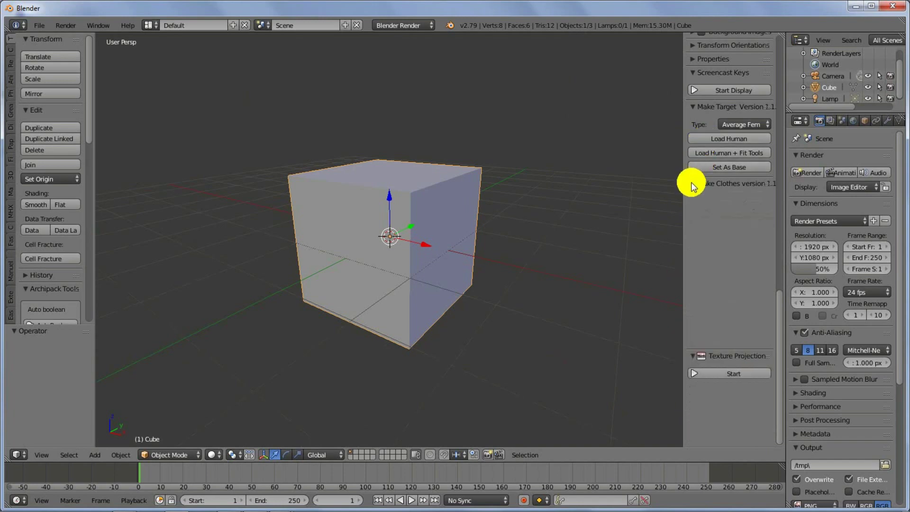
scroll(691, 183, up, 5)
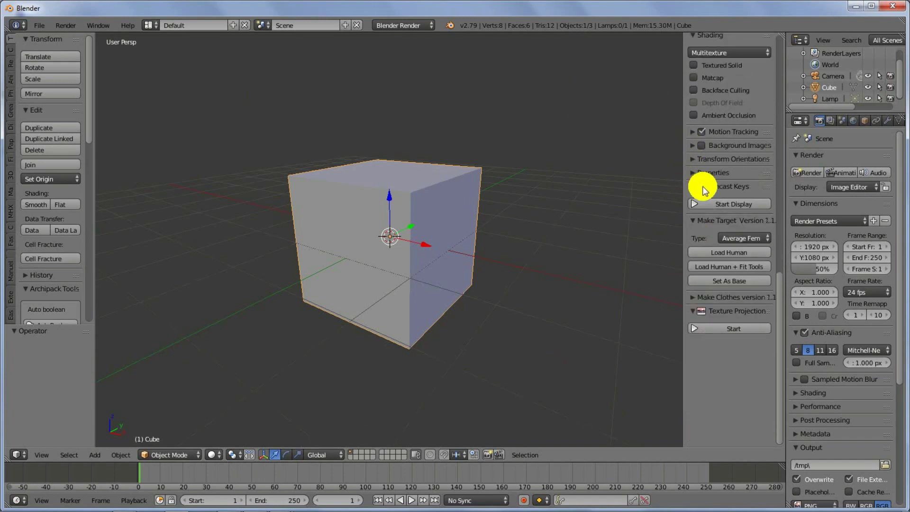
click(690, 205)
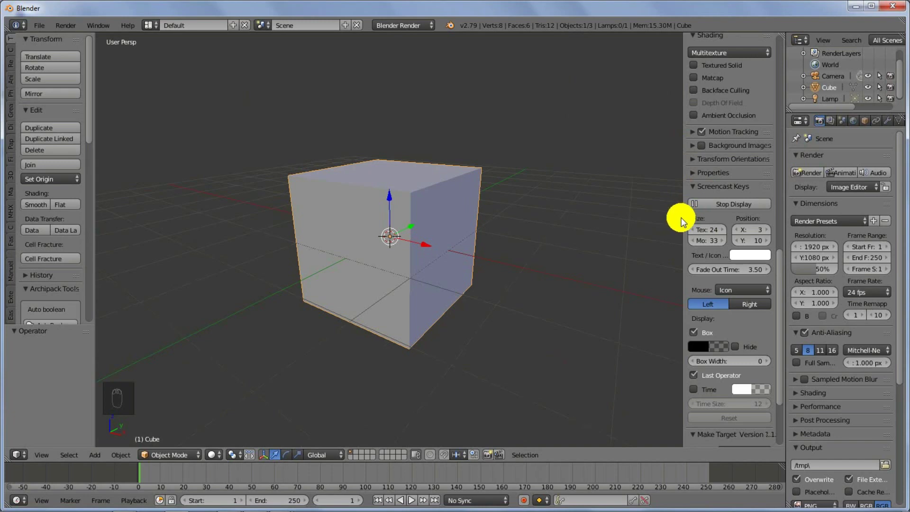
- Make the background box of the key display more opaque, and put its settings away
drag(682, 216, 665, 217)
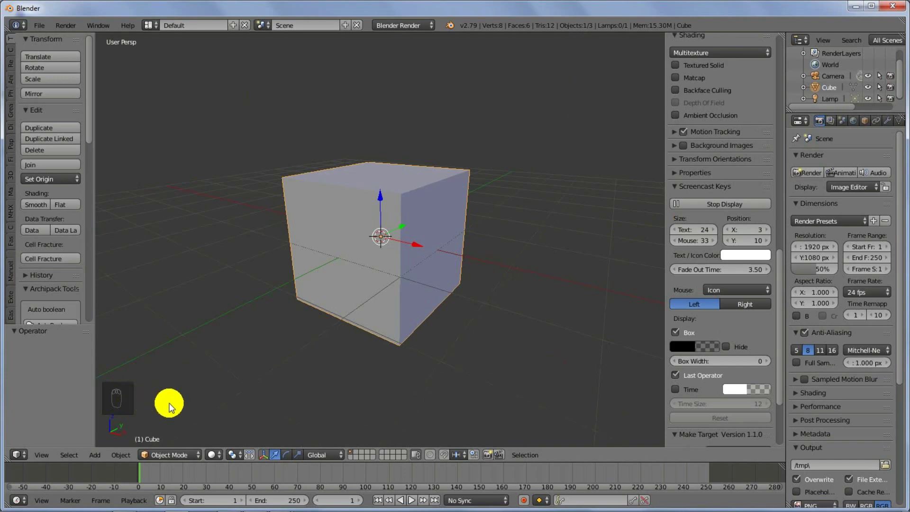
click(705, 348)
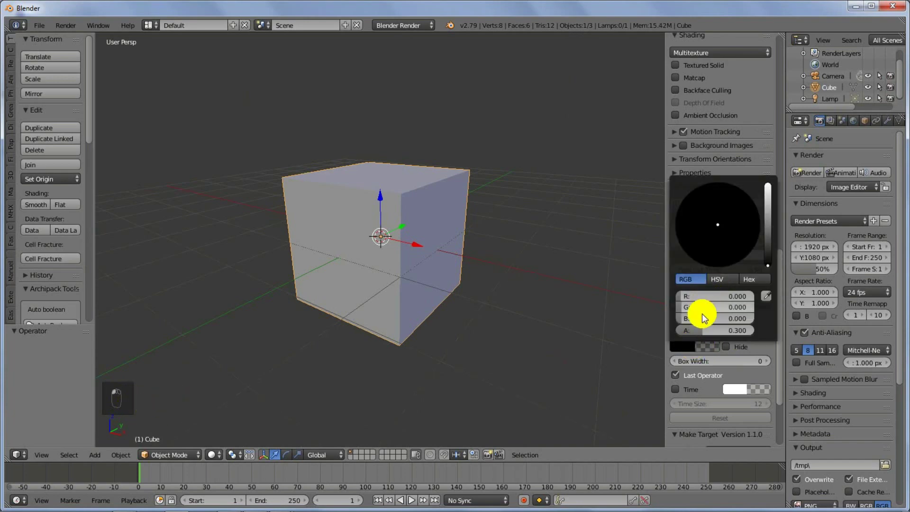
drag(712, 333, 725, 334)
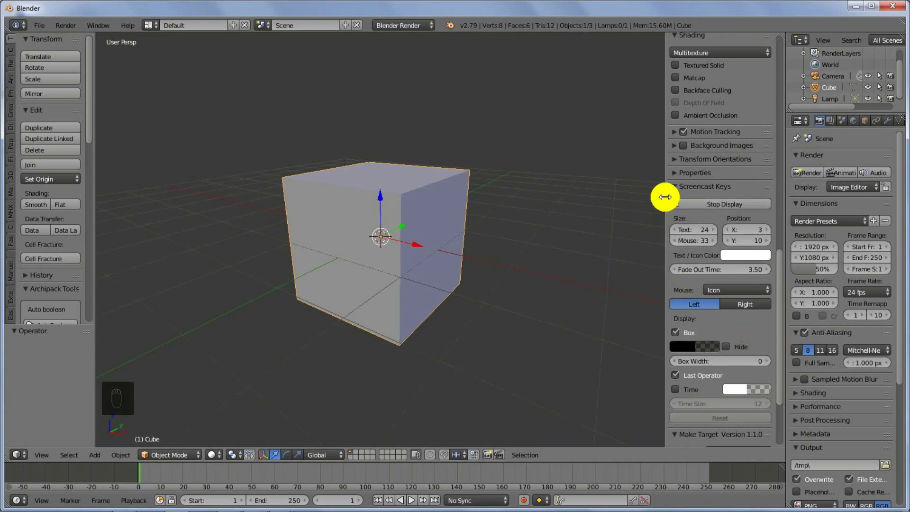
click(675, 186)
drag(666, 158, 818, 163)
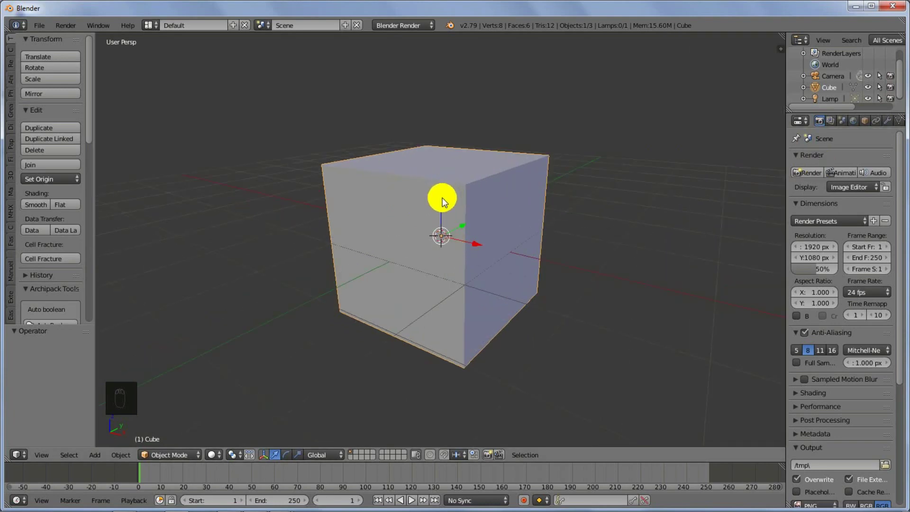
- Raise the default cube 1 unit along Z
drag(439, 198, 451, 116)
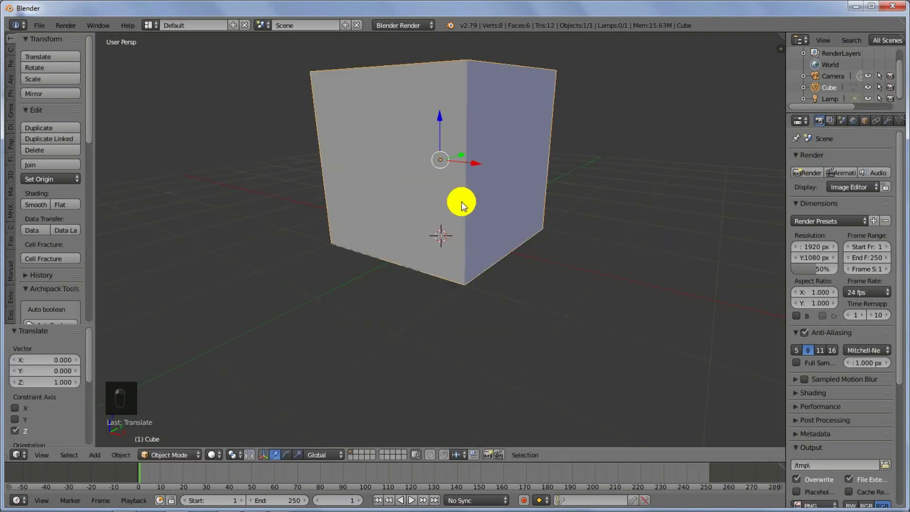
scroll(462, 205, down, 4)
middle_drag(461, 278, 530, 248)
scroll(526, 211, up, 3)
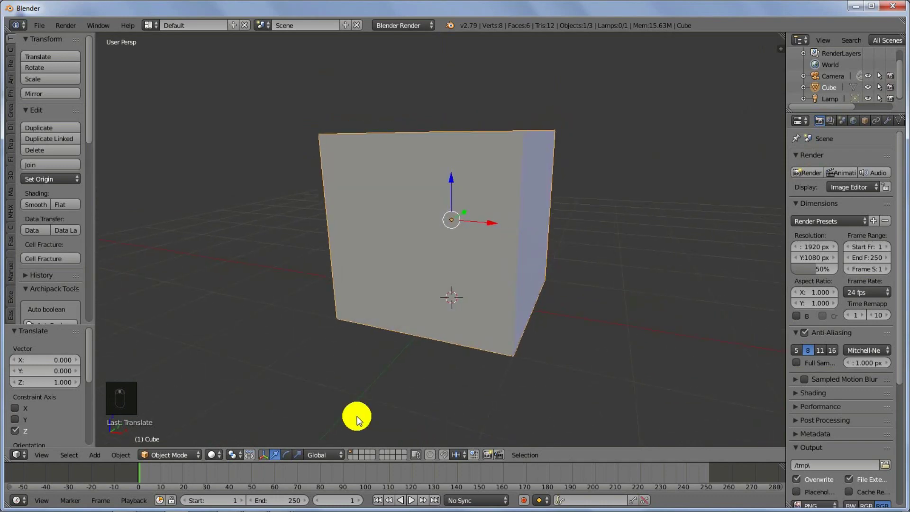
- Scale the cube about the 3D cursor into a slim pillar, narrowing X and Y and stretching its height along Z
click(232, 454)
click(253, 427)
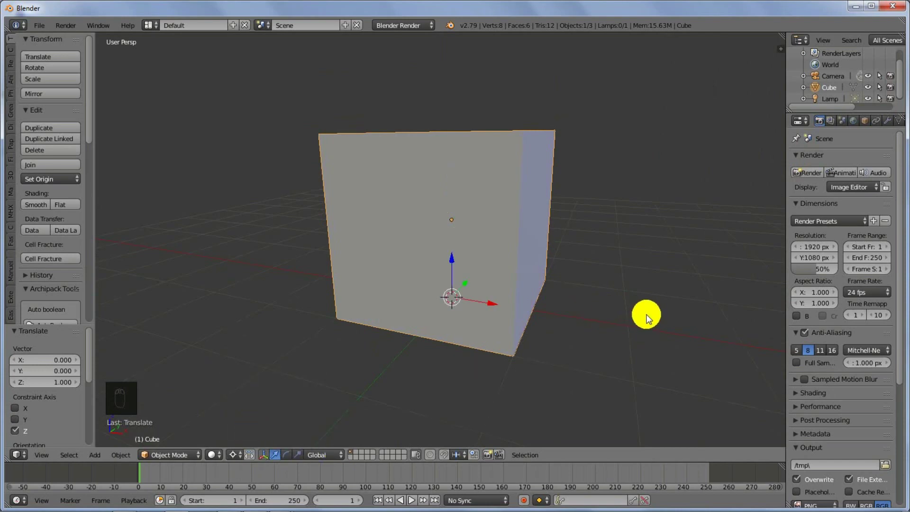
key(s)
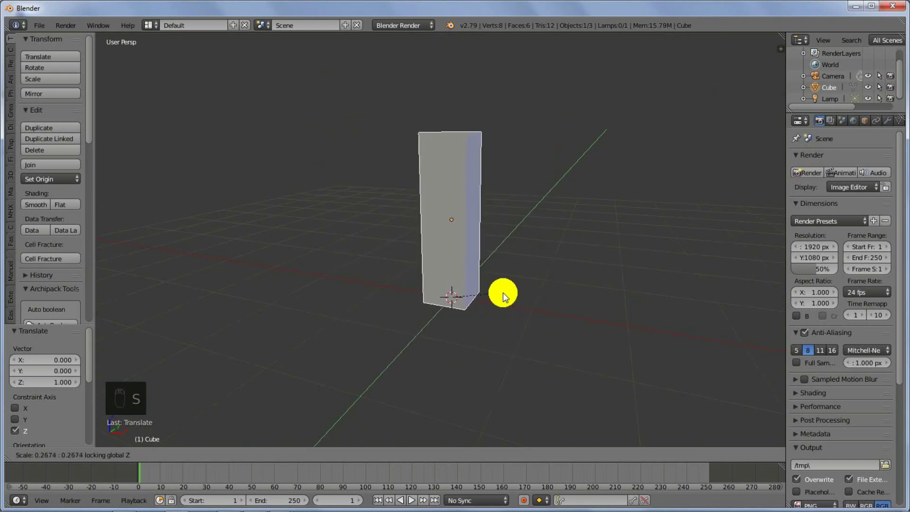
click(486, 290)
key(s)
key(z)
click(568, 252)
middle_drag(568, 252, 583, 249)
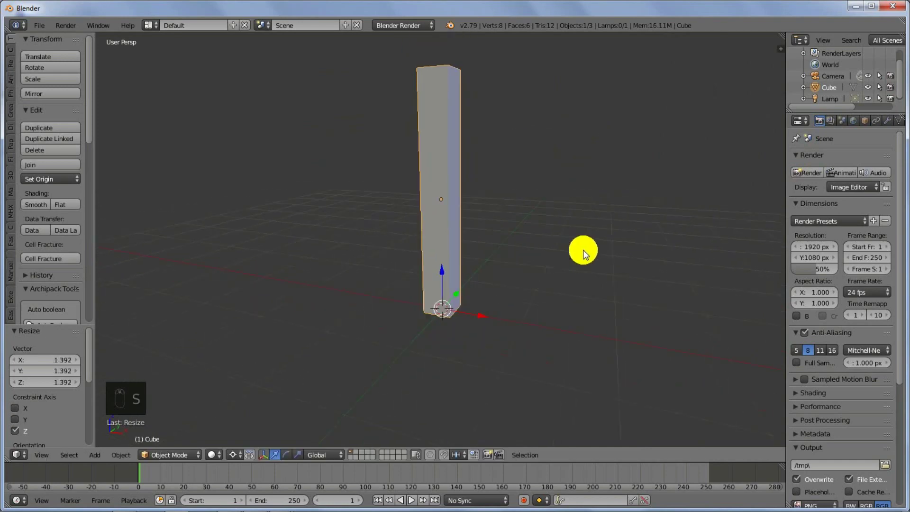
key(s)
right_click(535, 288)
- Move the pillar about 1.8 units along negative X, and place a duplicate of it about 3 units away along positive X
key(g)
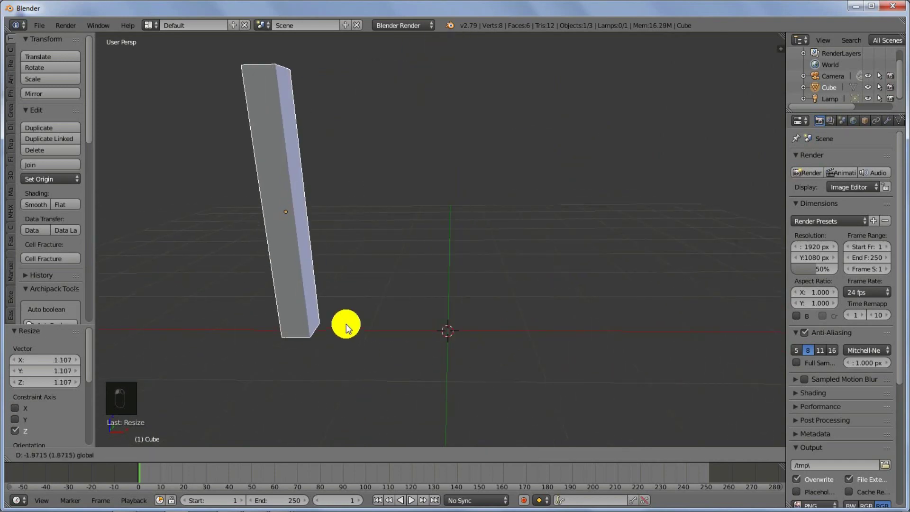
click(349, 323)
key(shift+d)
right_click(494, 334)
key(g)
key(x)
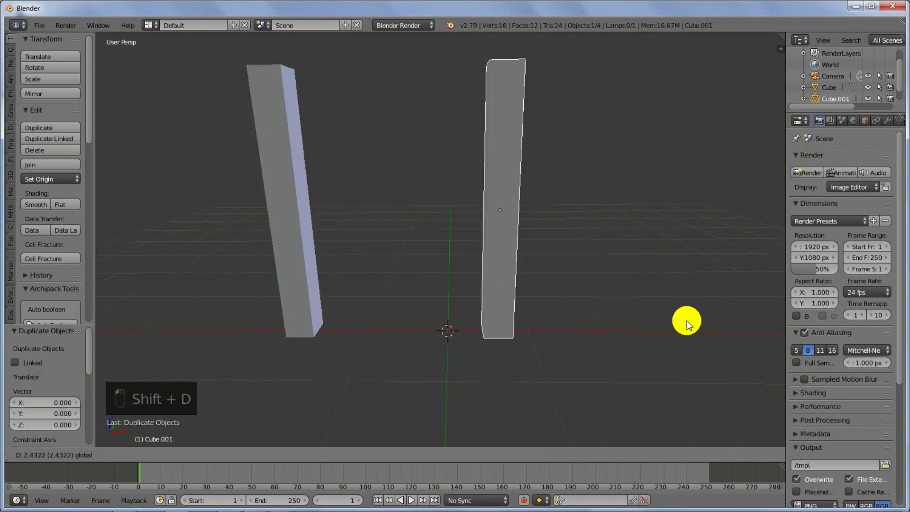
click(730, 314)
middle_drag(730, 314, 469, 324)
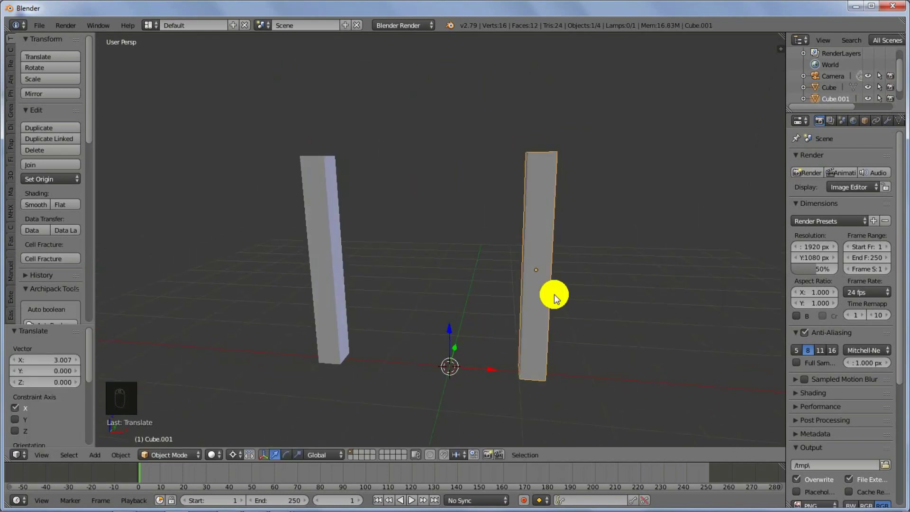
- Change the pivot from the 3D cursor to the object's centre and move the left pillar about 0.64 units along X toward the other
right_click(337, 347)
click(234, 455)
click(243, 400)
key(g)
key(x)
click(391, 267)
middle_drag(392, 267, 412, 270)
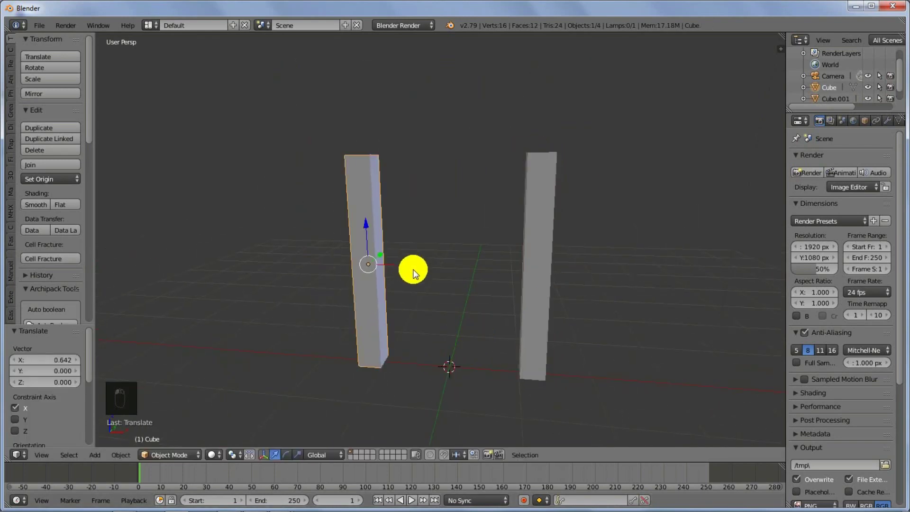
- Add two horizontal loop cuts to the right pillar's mesh, one near the top and one around mid-height
right_click(552, 308)
key(Tab)
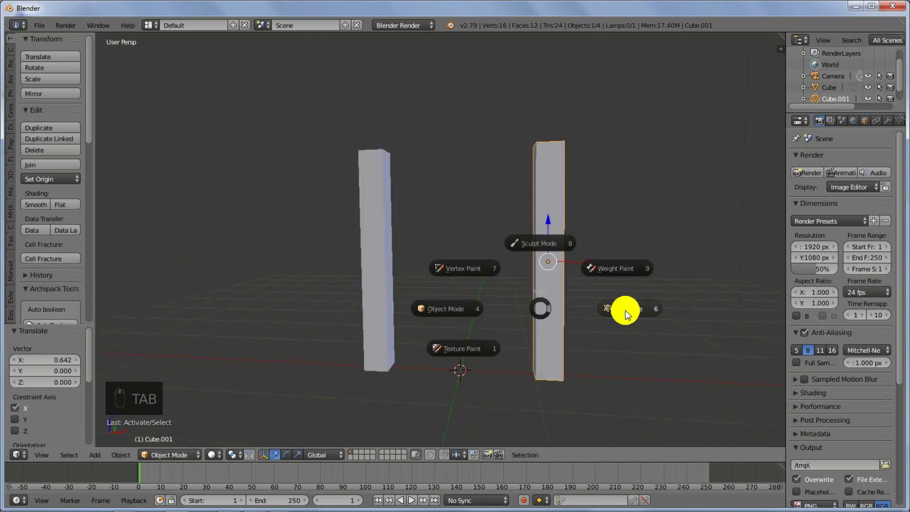
key(ctrl+r)
click(542, 298)
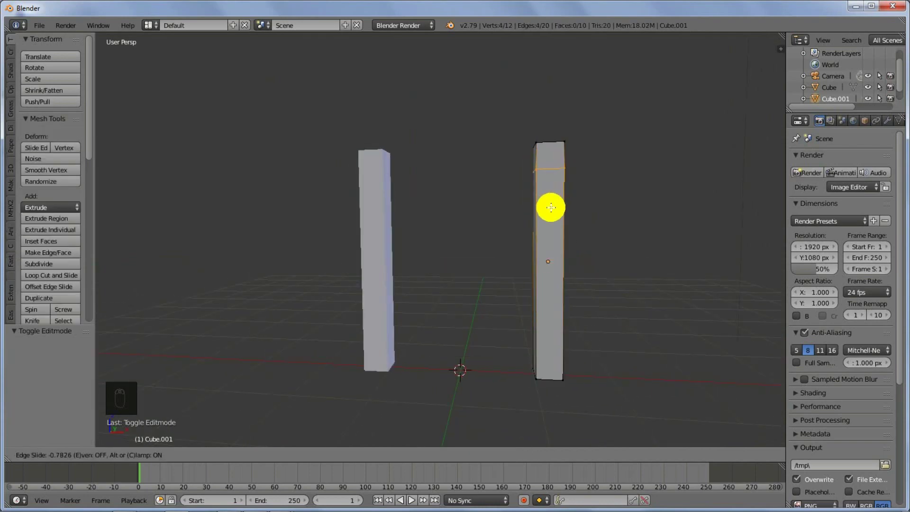
click(545, 234)
key(ctrl+r)
click(546, 234)
click(547, 232)
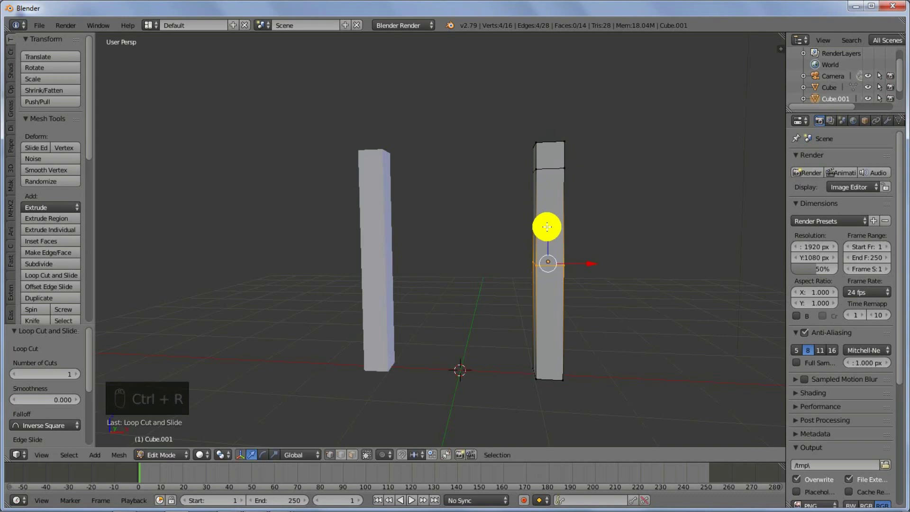
- Duplicate in place the middle and top faces on the right pillar's inner side
middle_drag(544, 225, 550, 244)
click(351, 455)
right_click(547, 215)
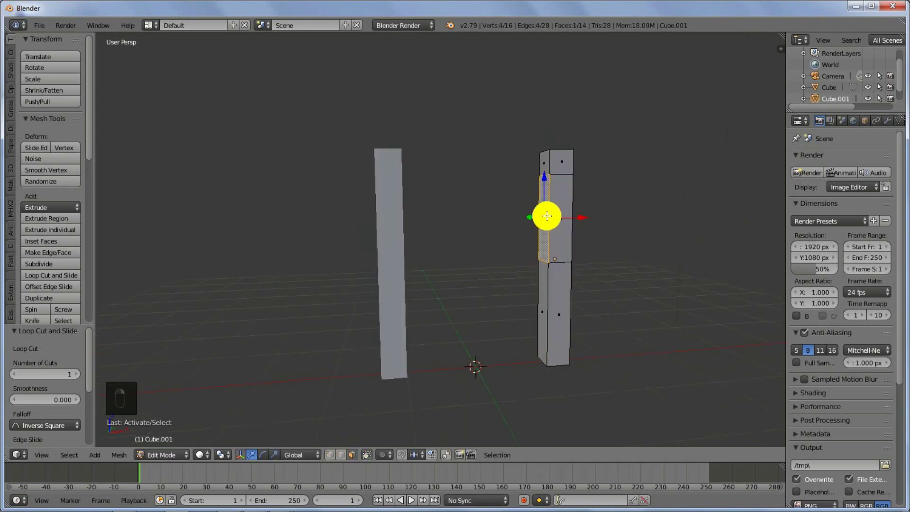
key(shift+d)
click(544, 163)
key(shift+d)
right_click(541, 162)
middle_drag(541, 162, 546, 245)
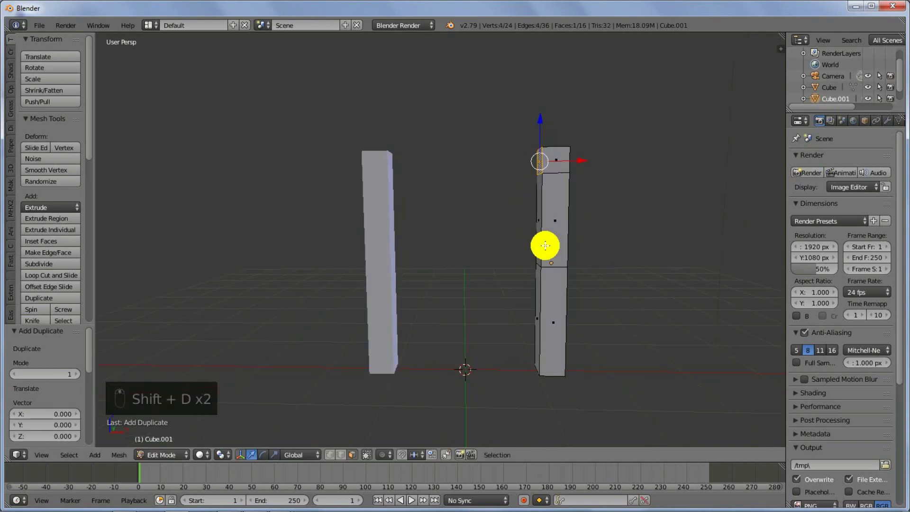
- Separate the duplicated top inner face of the right pillar into its own object
key(Tab)
key(Tab)
key(p)
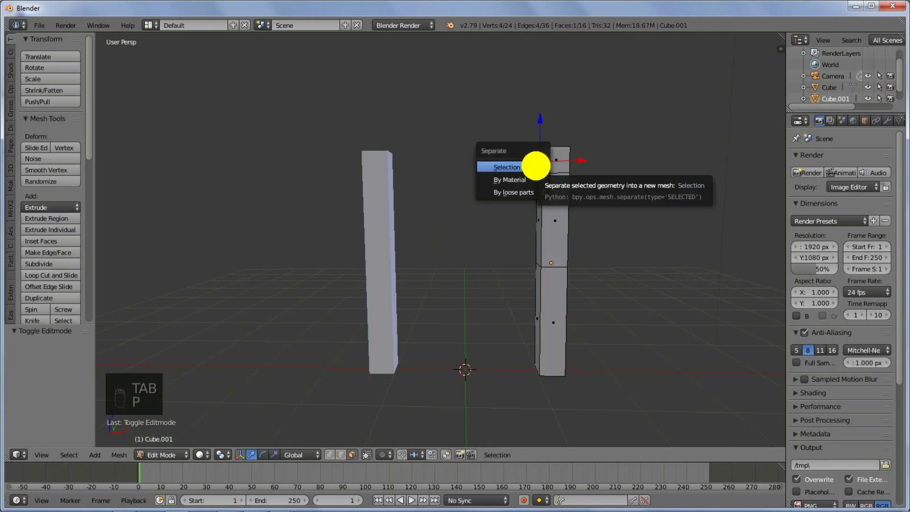
click(536, 166)
key(Tab)
- Extrude the separated face about 2.04 units to the left pillar, forming a lintel between the two pillars
right_click(538, 164)
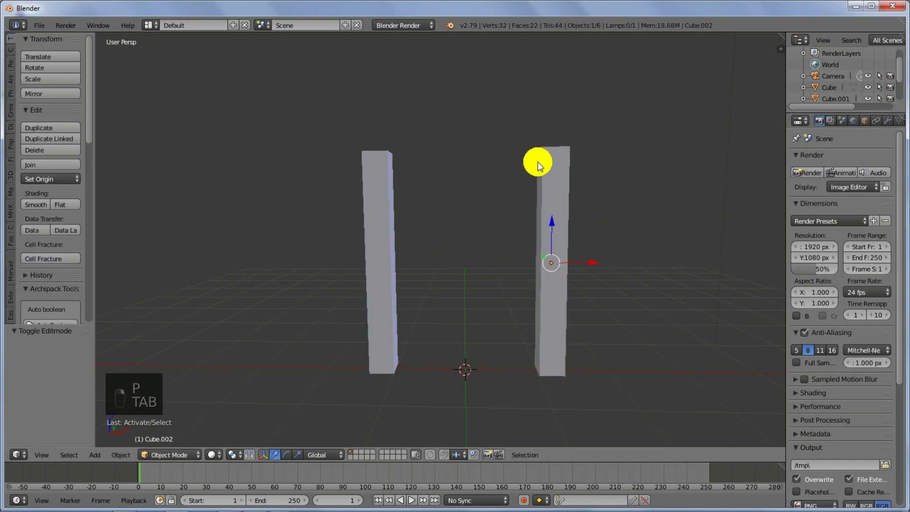
key(Tab)
right_click(541, 161)
key(e)
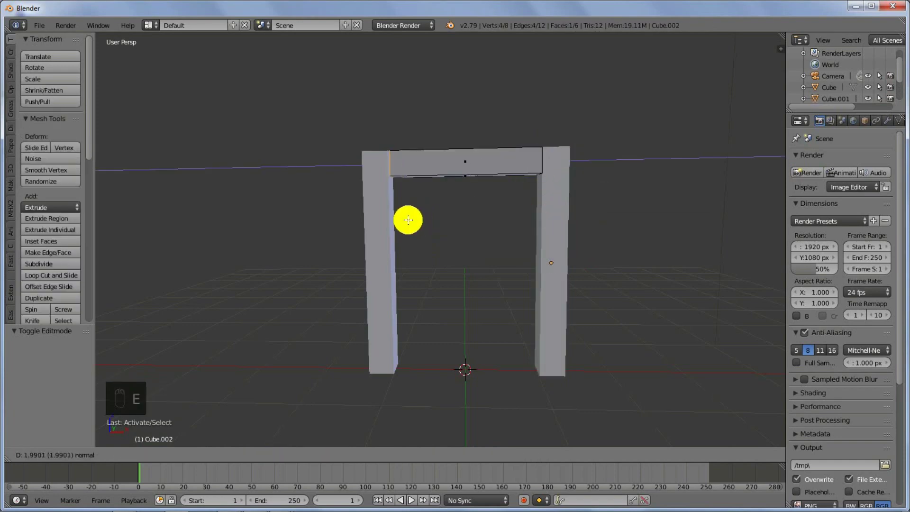
click(396, 221)
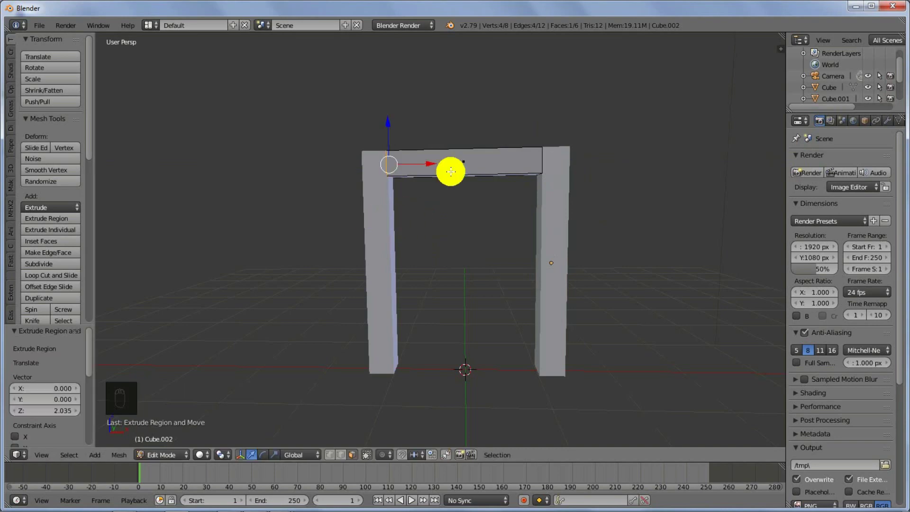
- Cut two lengthwise edge loops around the lintel and spread them slightly apart along Z
key(ctrl+r)
scroll(542, 163, up, 1)
click(542, 162)
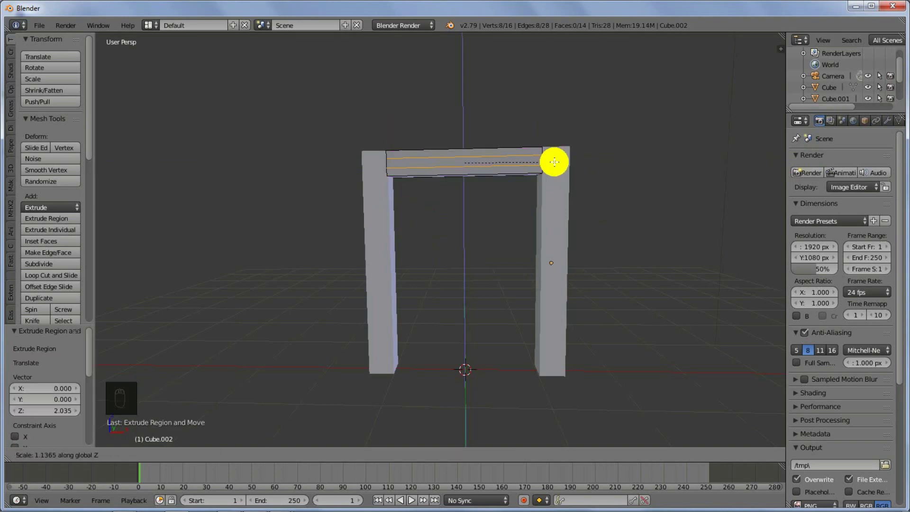
click(547, 167)
middle_drag(546, 167, 453, 257)
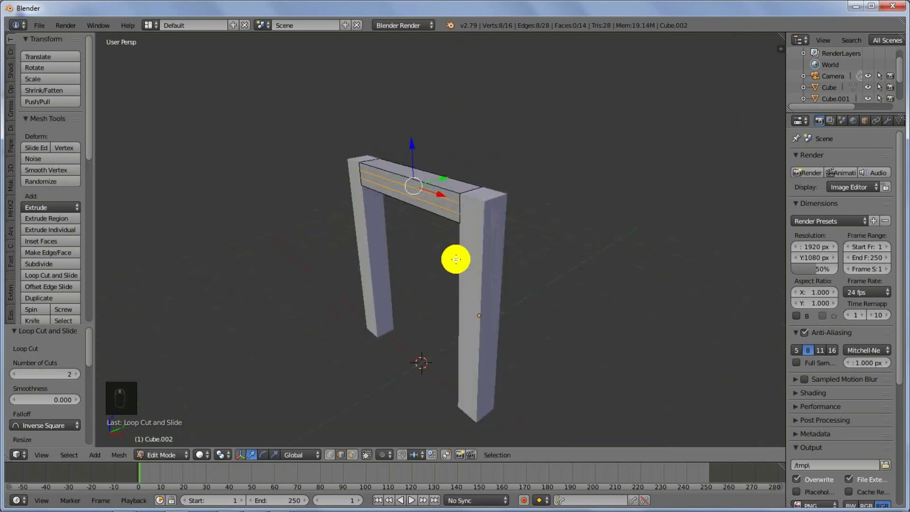
- Extrude the middle front face of the lintel and push it inward about 0.05 along Y to form a recessed groove
click(351, 453)
right_click(432, 198)
key(e)
right_click(423, 167)
key(g)
key(y)
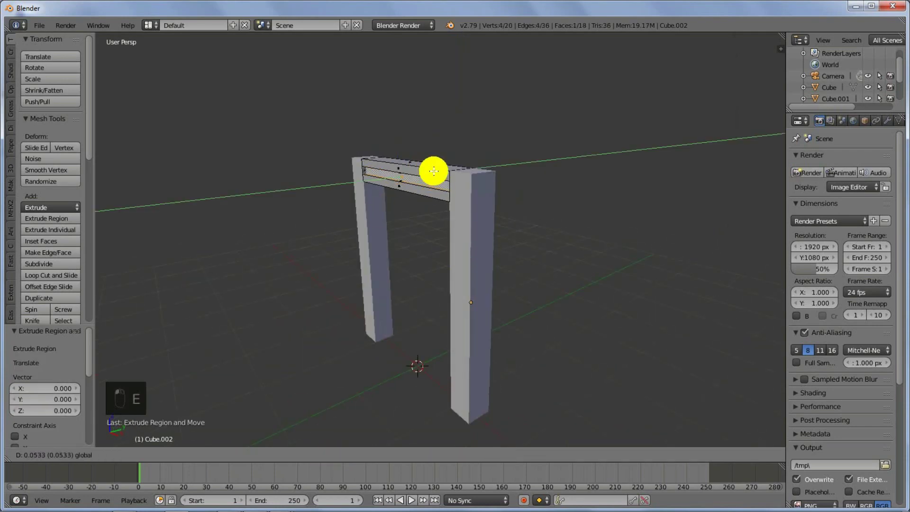
click(433, 170)
middle_drag(433, 170, 428, 221)
key(Tab)
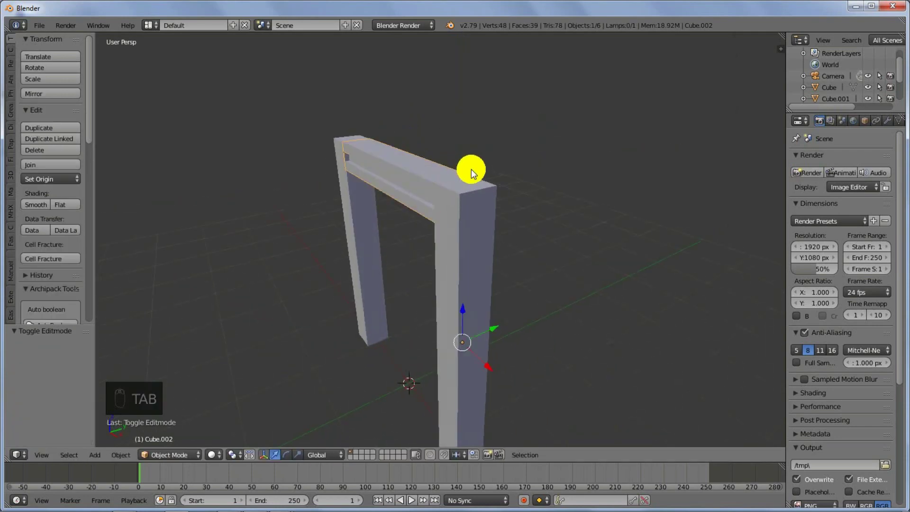
- Set the lintel's origin to its geometry and scale the lintel along Y by about 0.894
key(ctrl+alt+shift+c)
click(471, 179)
key(s)
key(y)
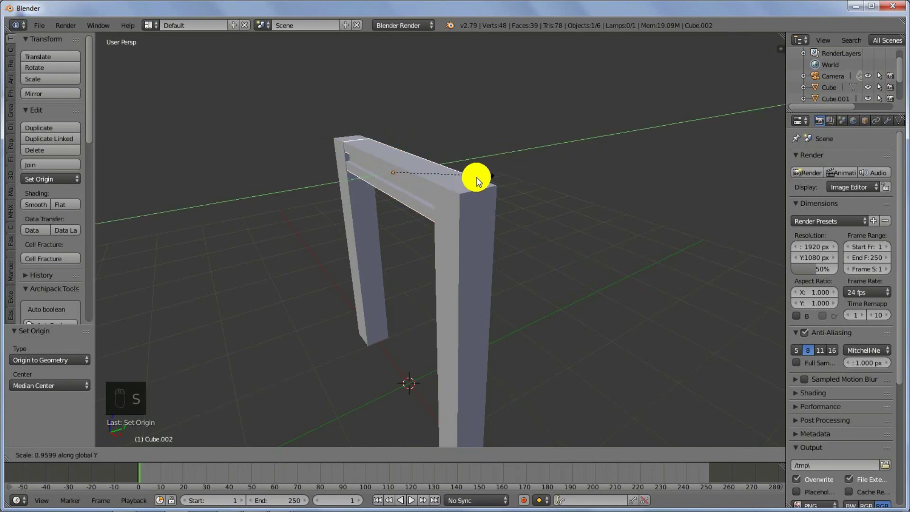
click(382, 173)
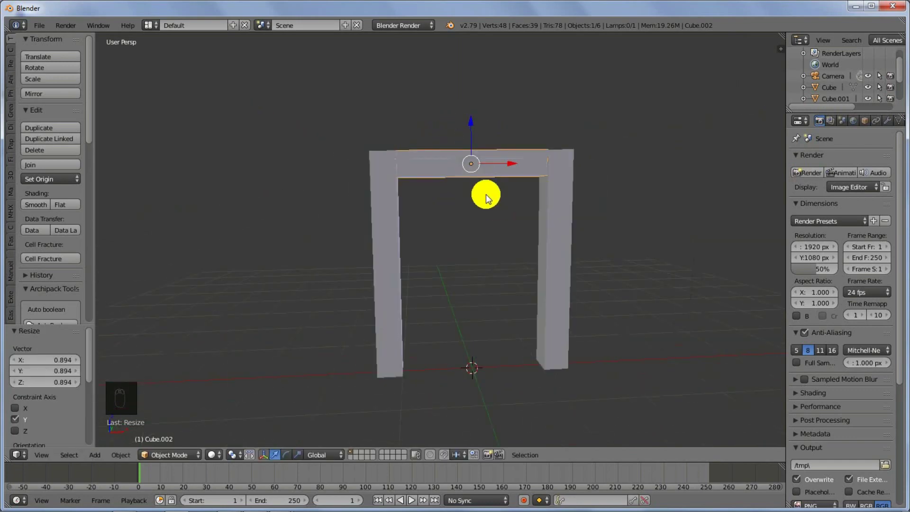
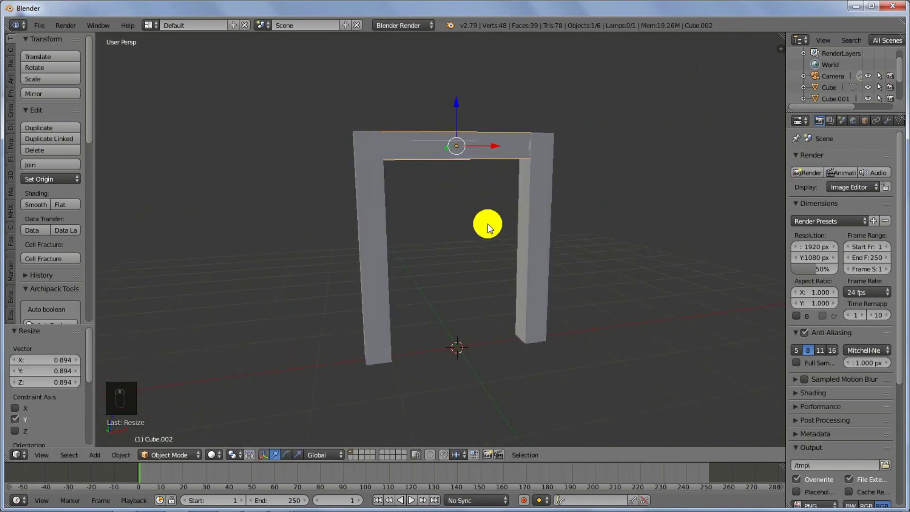
scroll(468, 212, up, 5)
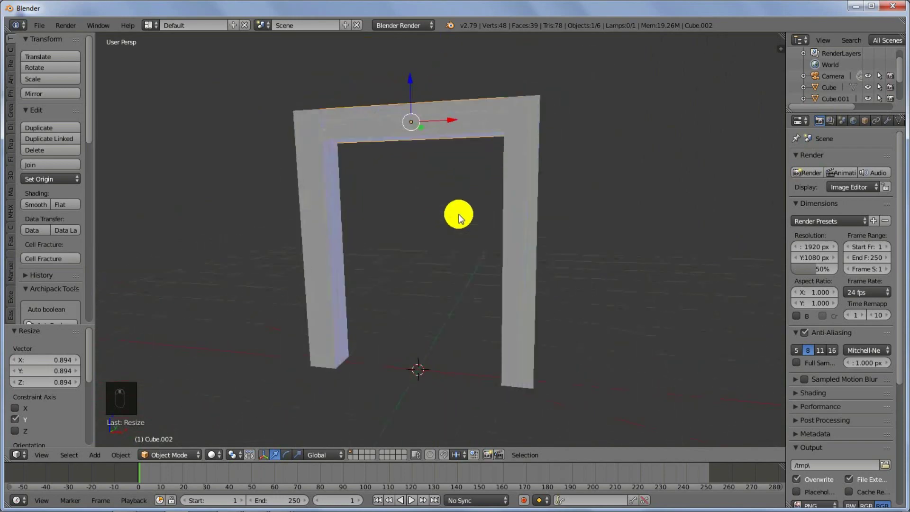
- Extrude the separated face below the lintel on the right pillar's inner side across to the left pillar, forming a panel
right_click(526, 218)
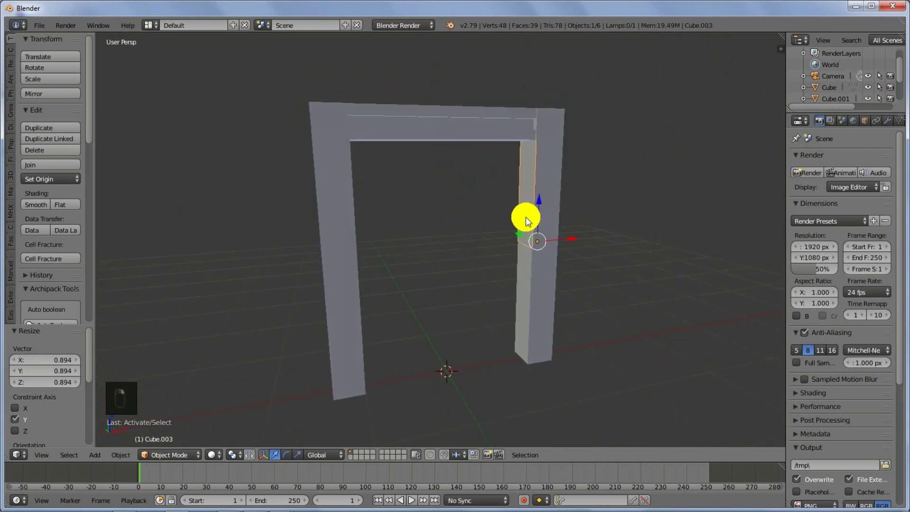
right_click(523, 267)
right_click(528, 223)
key(Tab)
click(613, 219)
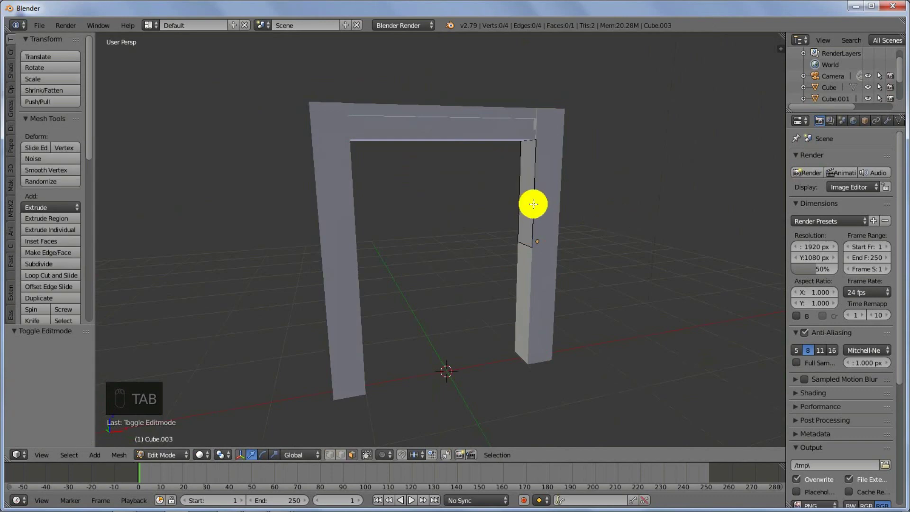
middle_drag(533, 209, 509, 207)
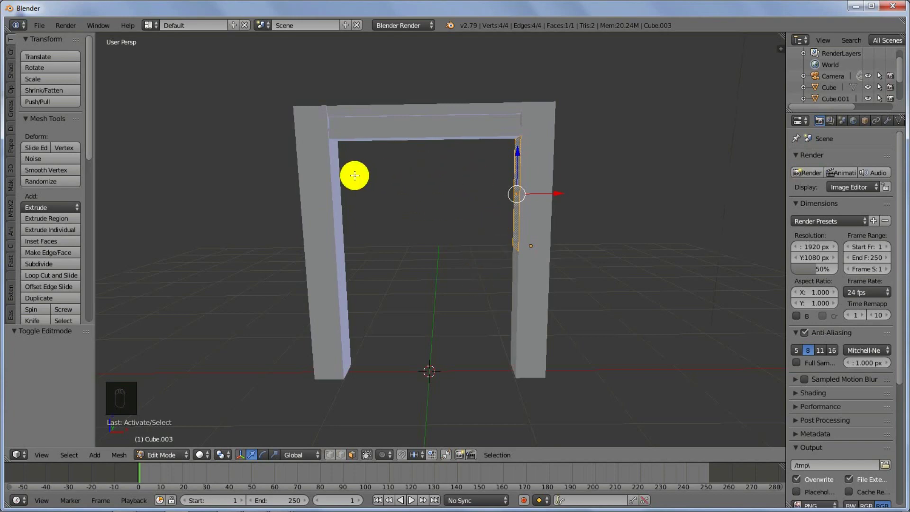
middle_drag(431, 239, 455, 226)
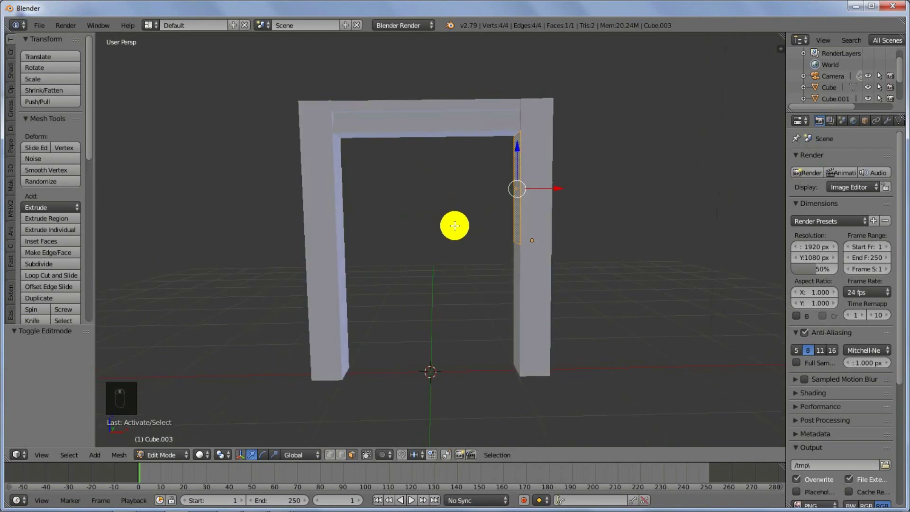
key(e)
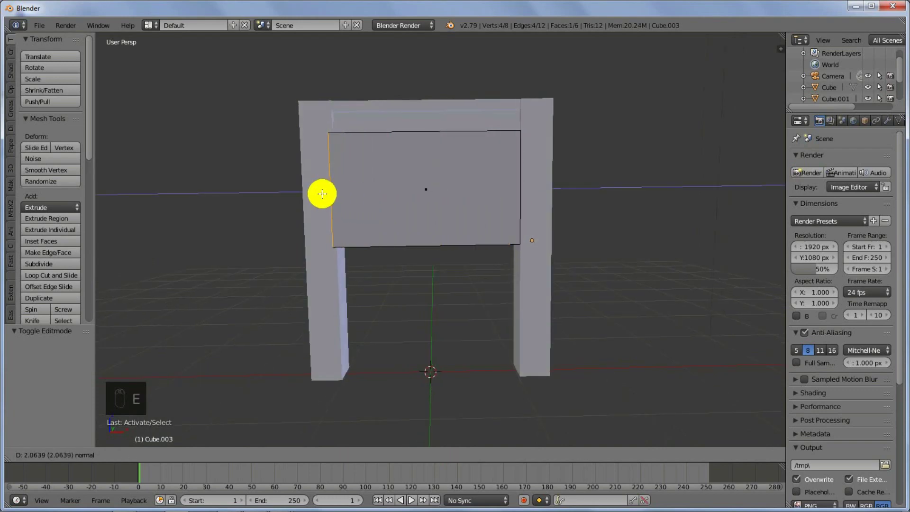
click(359, 197)
middle_drag(355, 197, 463, 234)
key(Tab)
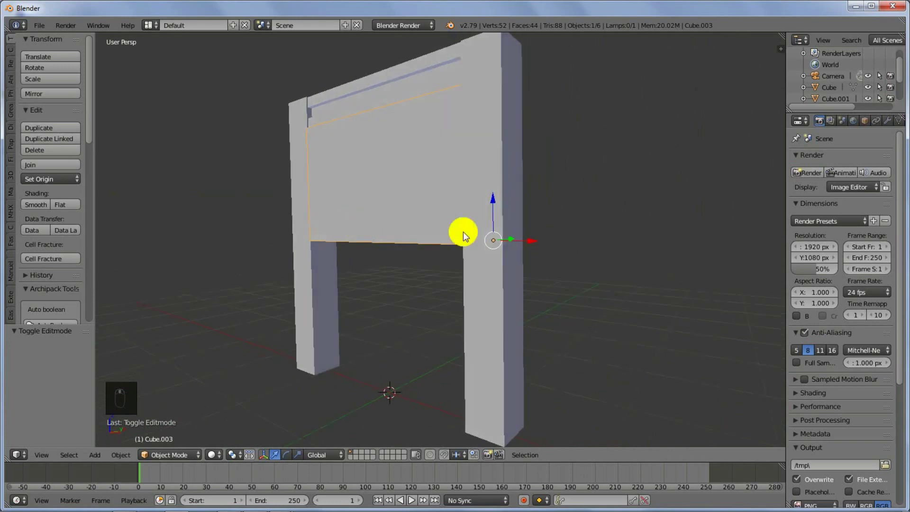
- Set the panel's origin to its geometry and thin the panel along Y to about 0.186
key(ctrl+alt+shift+c)
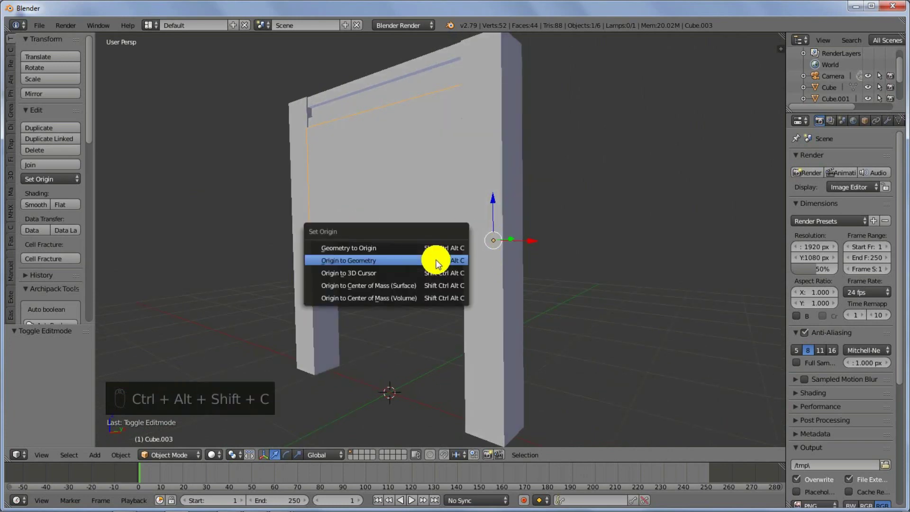
click(365, 261)
middle_drag(420, 191, 482, 213)
key(s)
key(y)
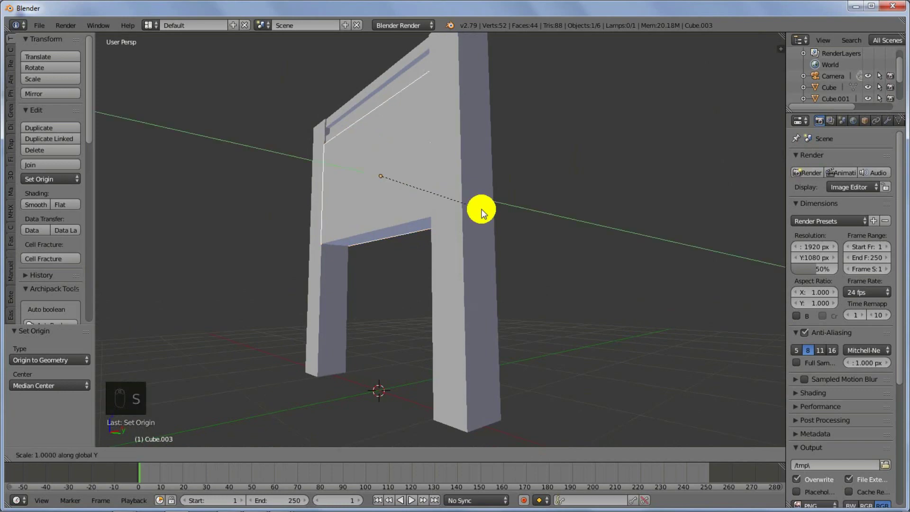
click(400, 182)
mouse_move(400, 179)
middle_down()
mouse_move(410, 193)
mouse_move(411, 180)
middle_up()
- Move the thin panel about -0.123 along Y between the pillars
key(g)
key(y)
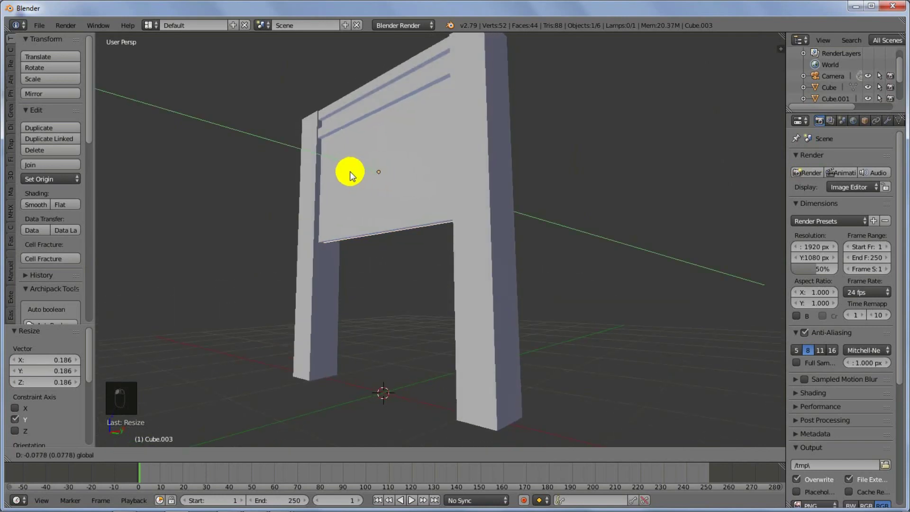
click(312, 177)
middle_drag(312, 176, 421, 222)
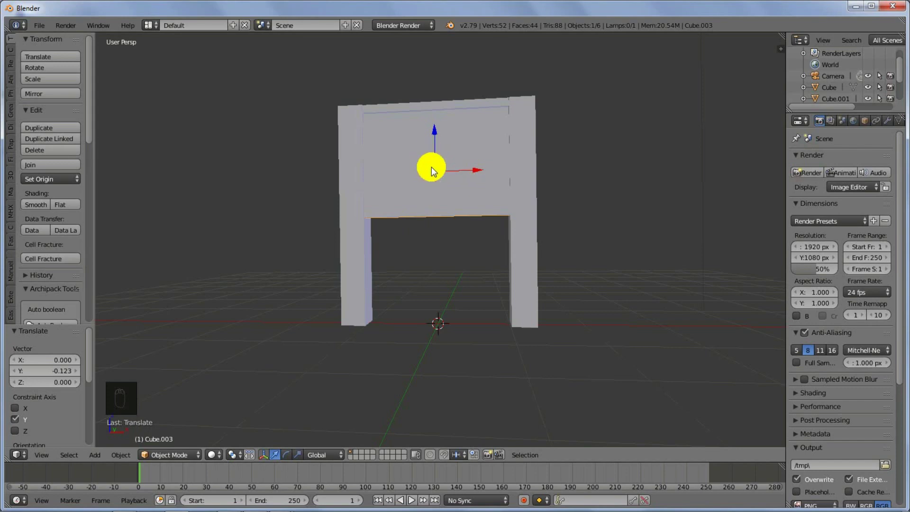
- Snap the 3D cursor to the selected panel
key(shift+a)
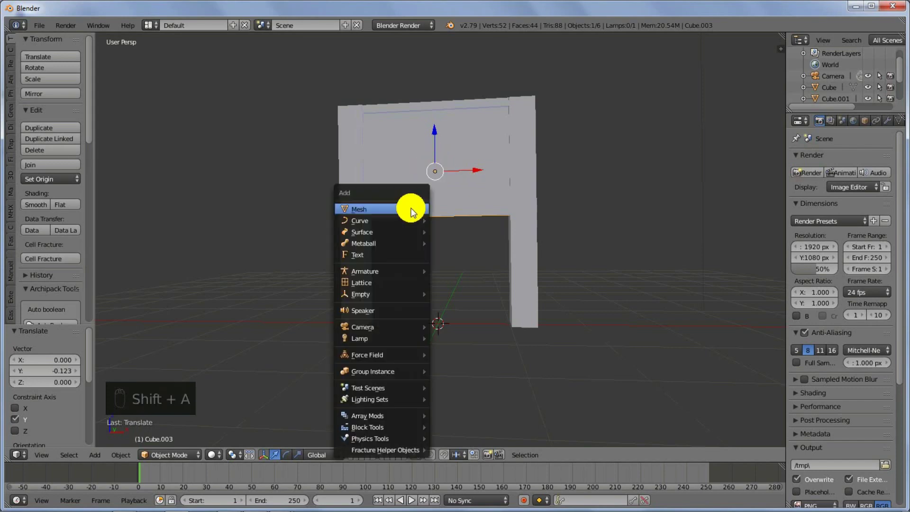
right_click(460, 171)
key(shift+s)
key(shift+s)
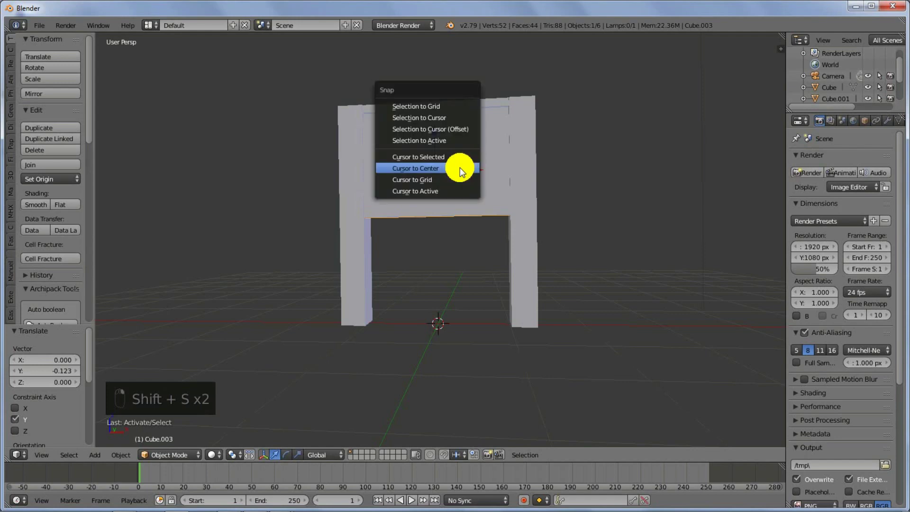
click(428, 152)
- Add a cylinder at the 3D cursor and rotate it 90 degrees about the X axis
key(shift+a)
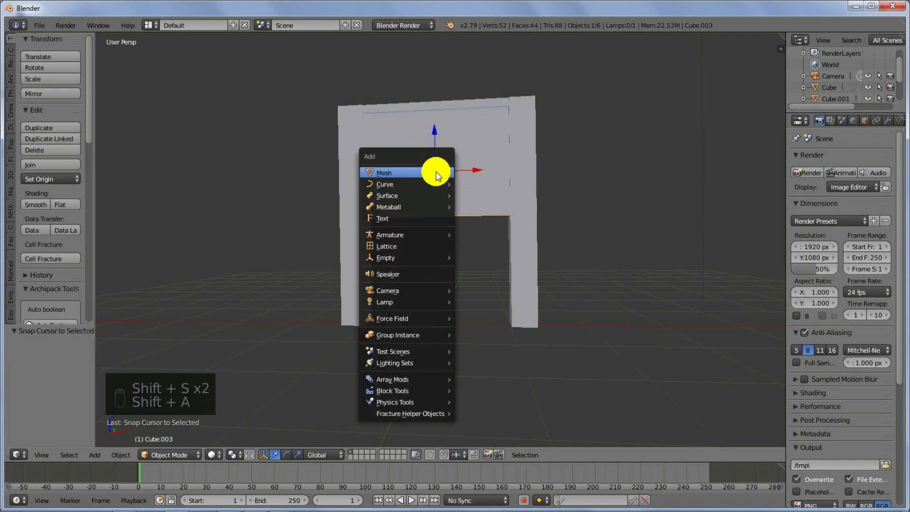
mouse_move(433, 172)
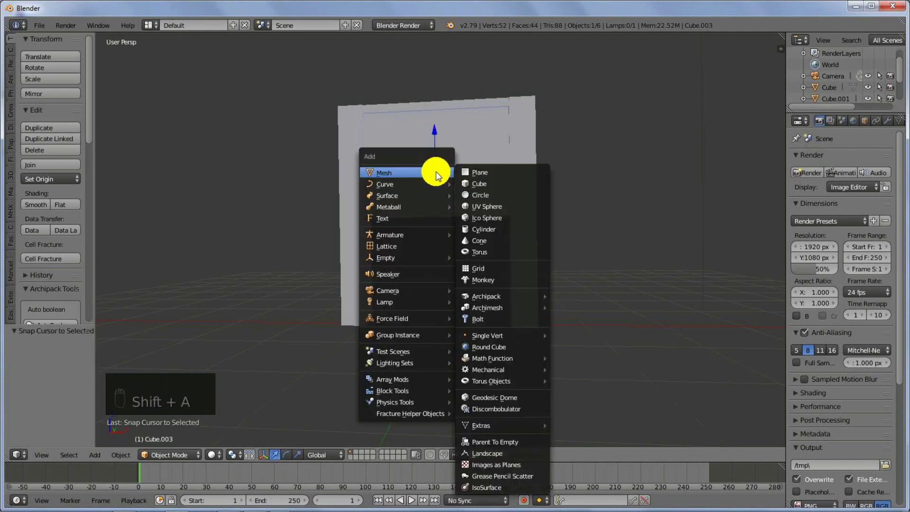
click(476, 230)
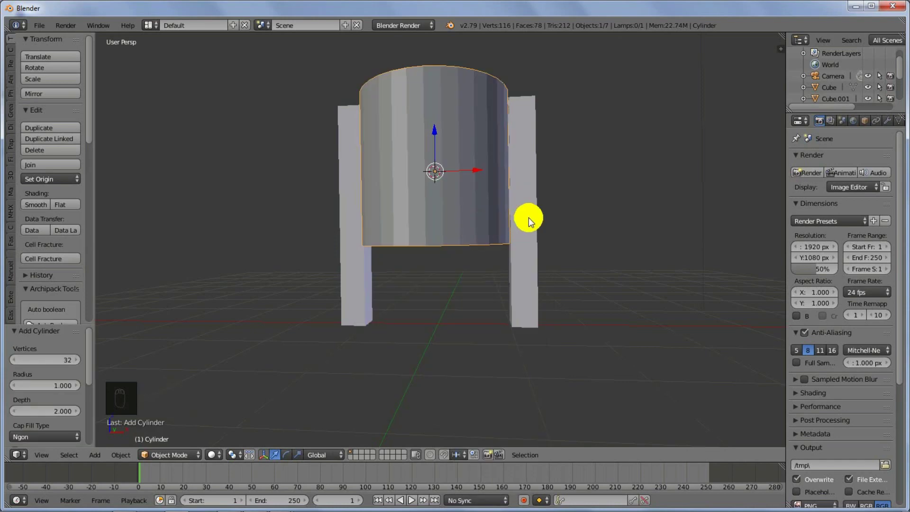
key(r)
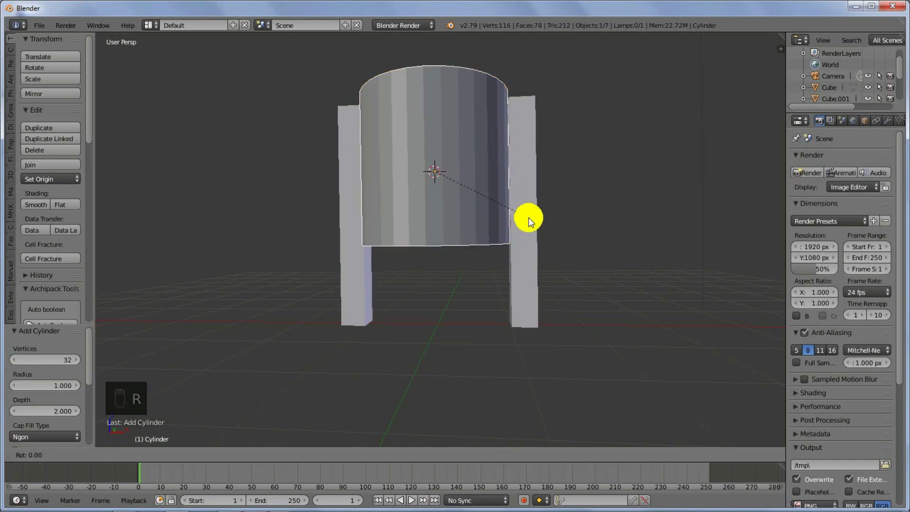
key(x)
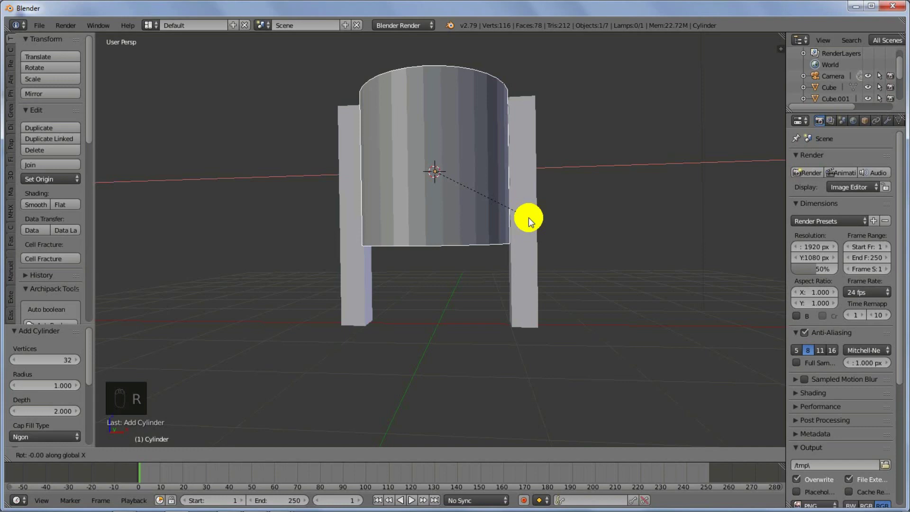
text(90)
key(Return)
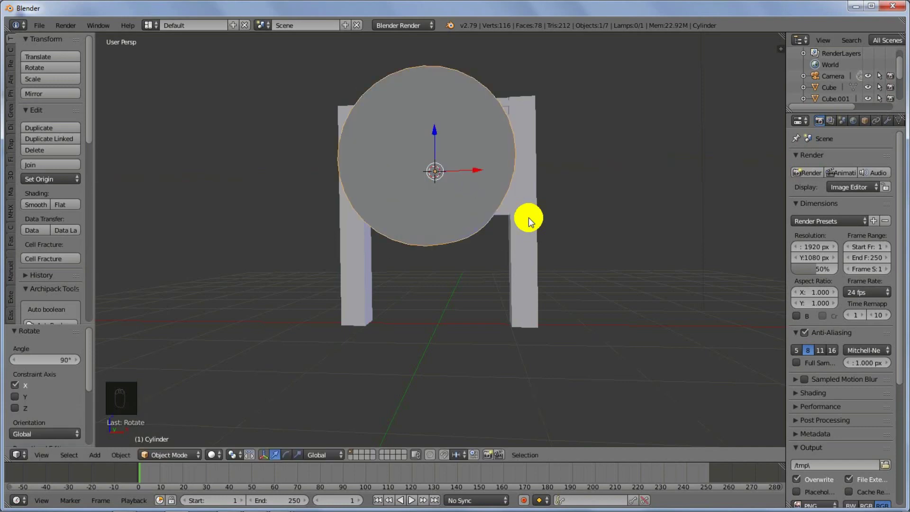
- Scale the cylinder down uniformly to about 0.666
key(s)
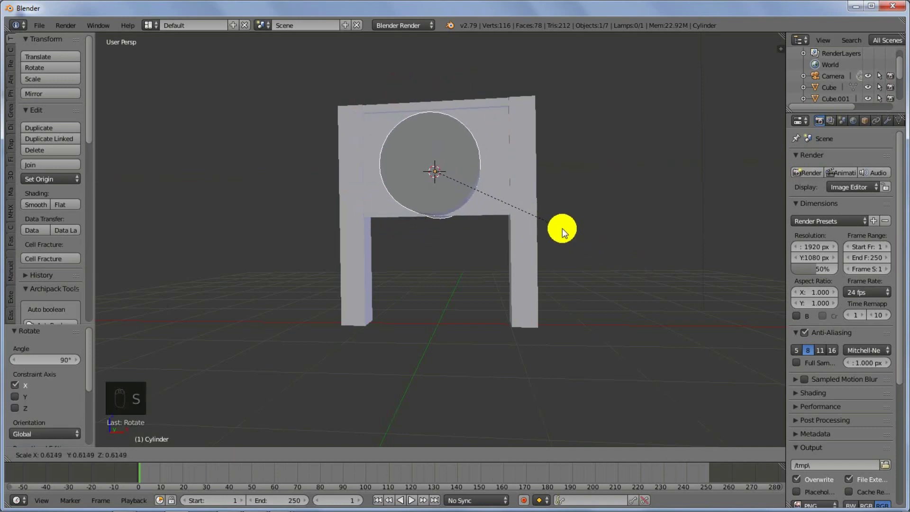
click(571, 230)
middle_drag(294, 332, 405, 296)
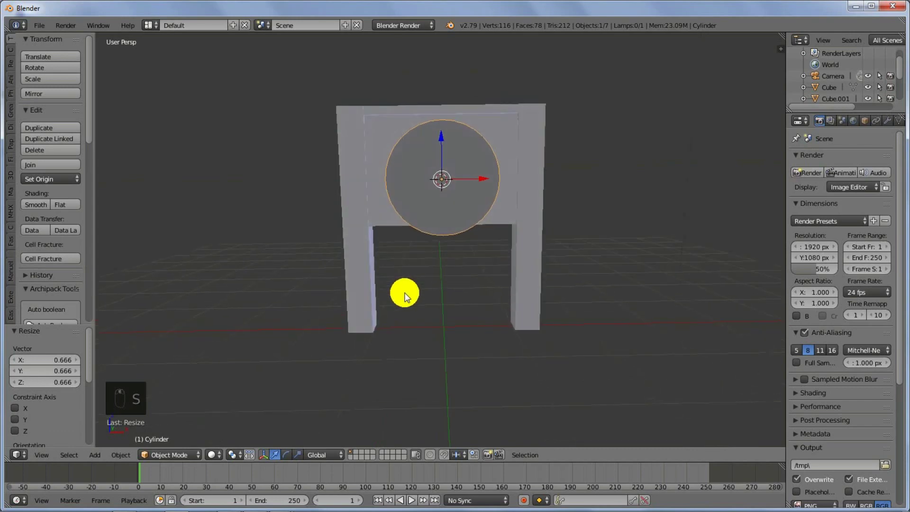
- Switch the viewport to an orthographic front view with wireframe shading
click(39, 455)
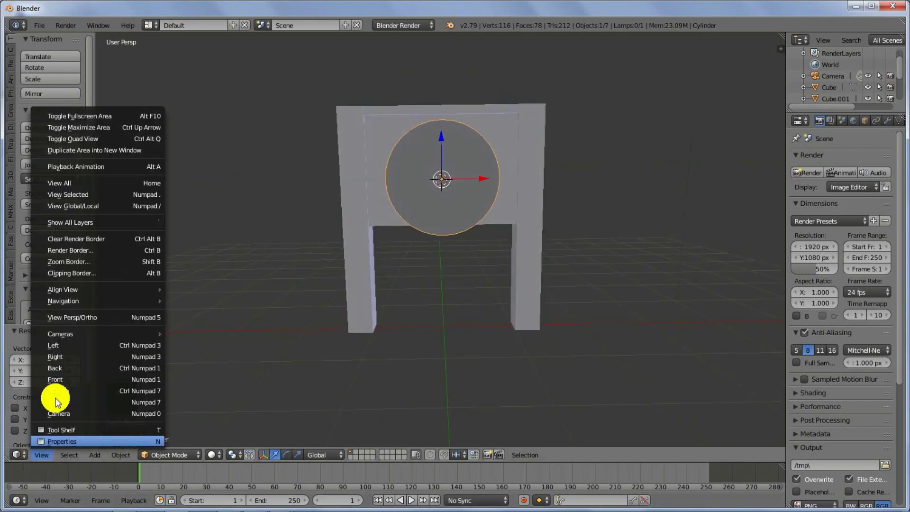
click(82, 316)
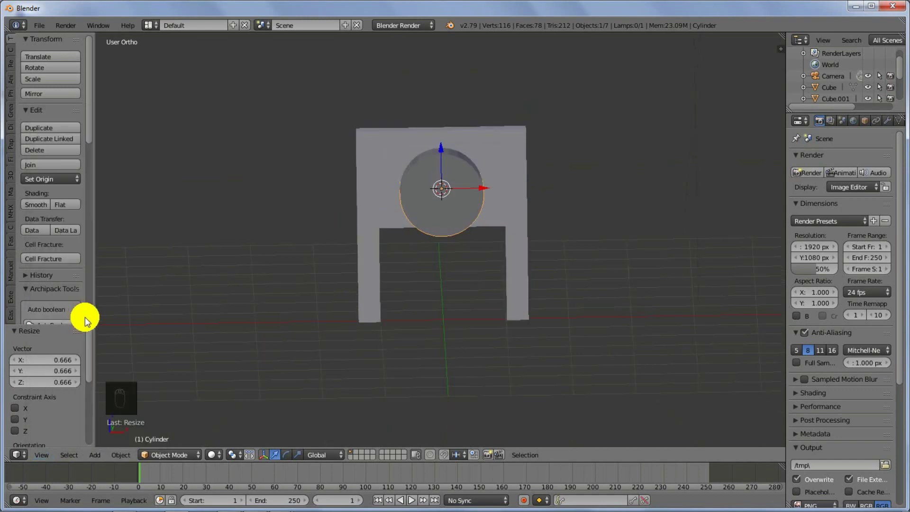
click(41, 455)
click(61, 377)
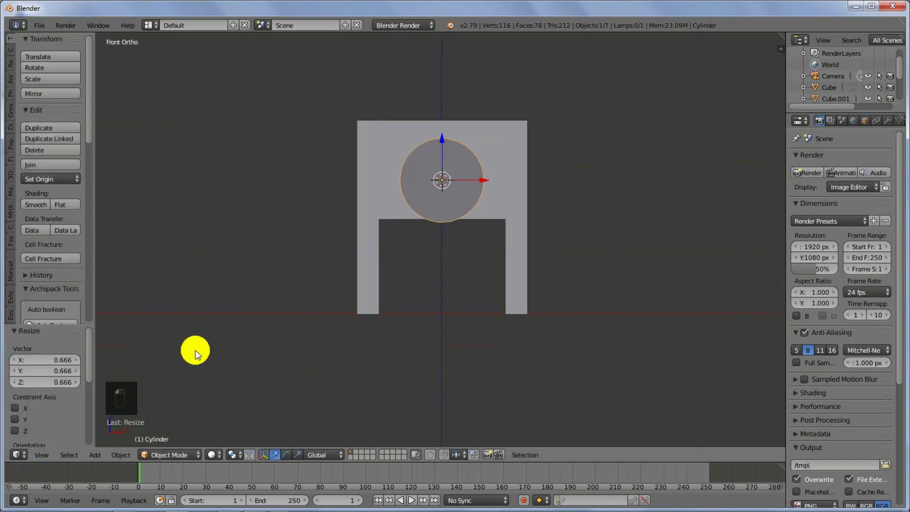
scroll(398, 285, up, 4)
shift+middle_drag(445, 193, 434, 270)
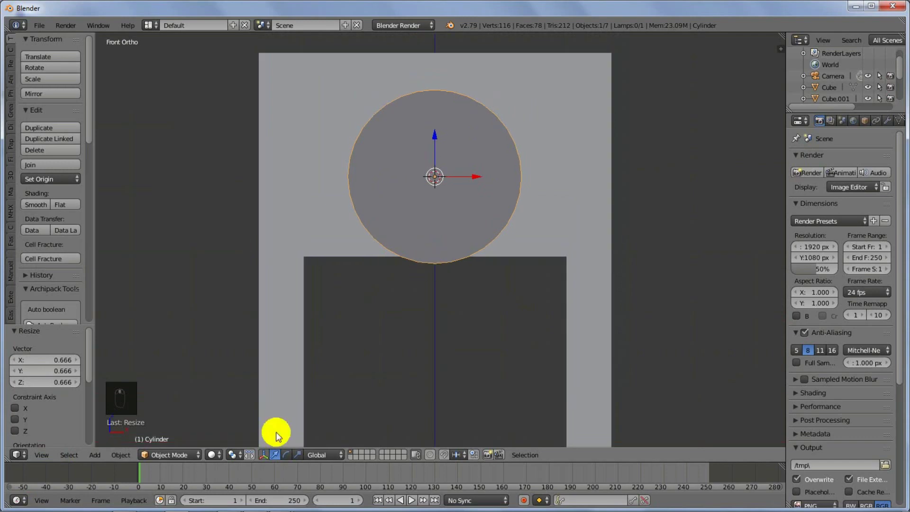
click(211, 455)
click(219, 424)
- Move the cylinder about 0.454 down along Z and scale it up uniformly by about 1.352
scroll(400, 315, down, 2)
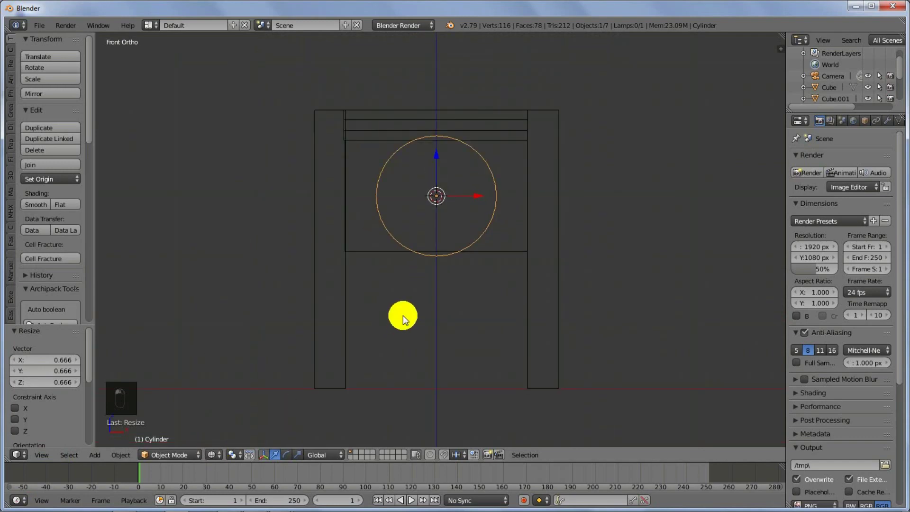
shift+scroll(403, 315, down, 2)
key(g)
key(z)
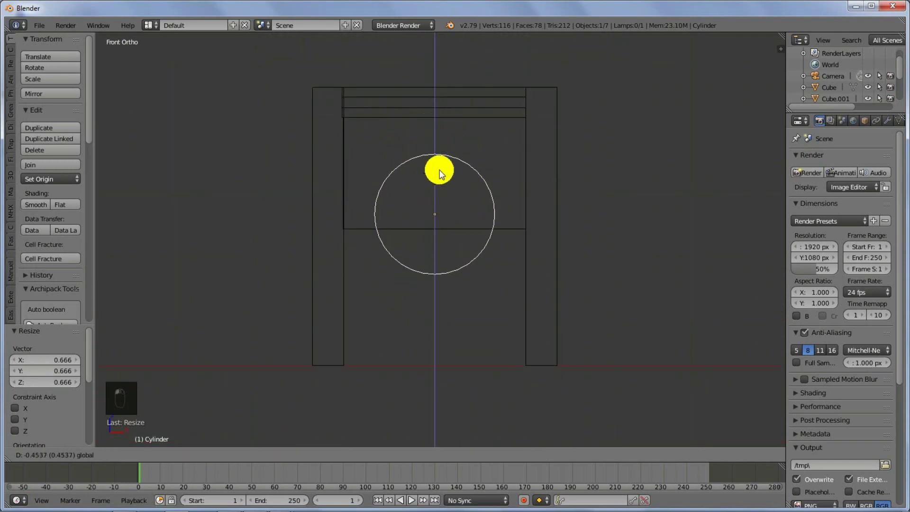
click(439, 170)
key(s)
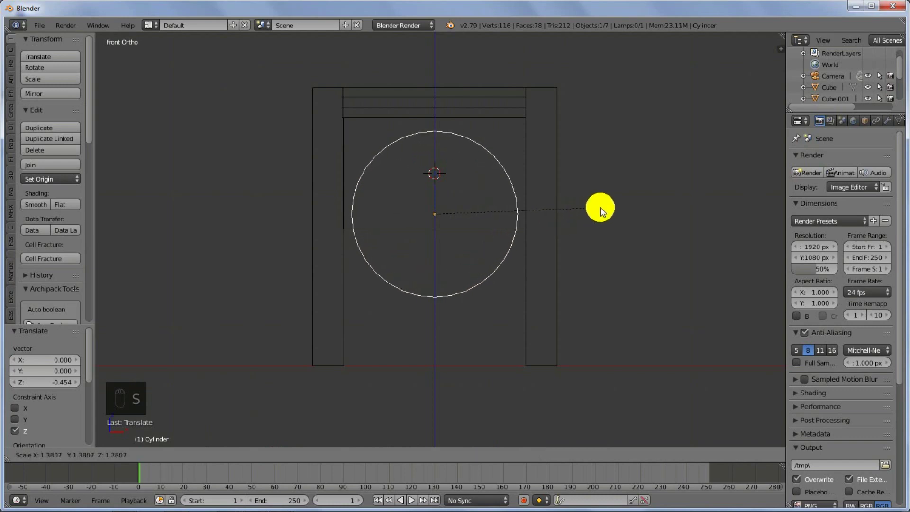
click(596, 207)
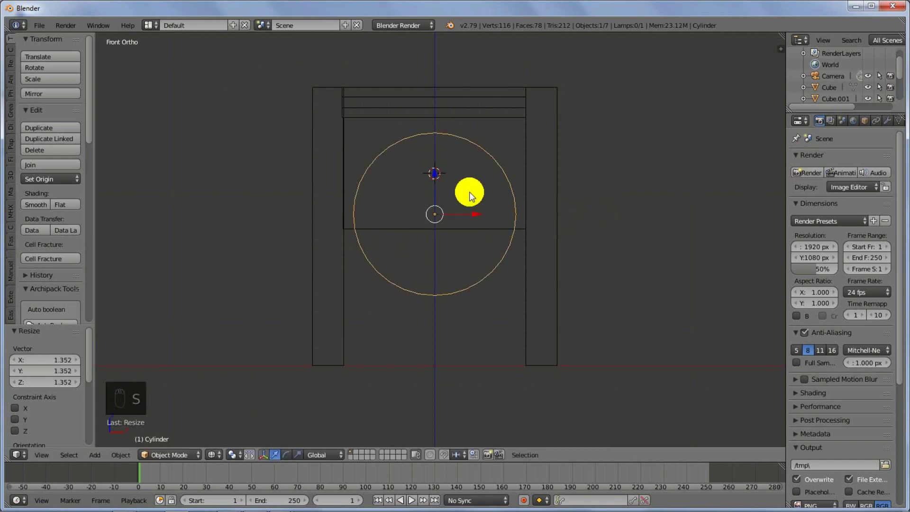
- Lower the enlarged cylinder another 0.12 or so along Z, near the panel's lower edge
key(g)
key(z)
click(439, 183)
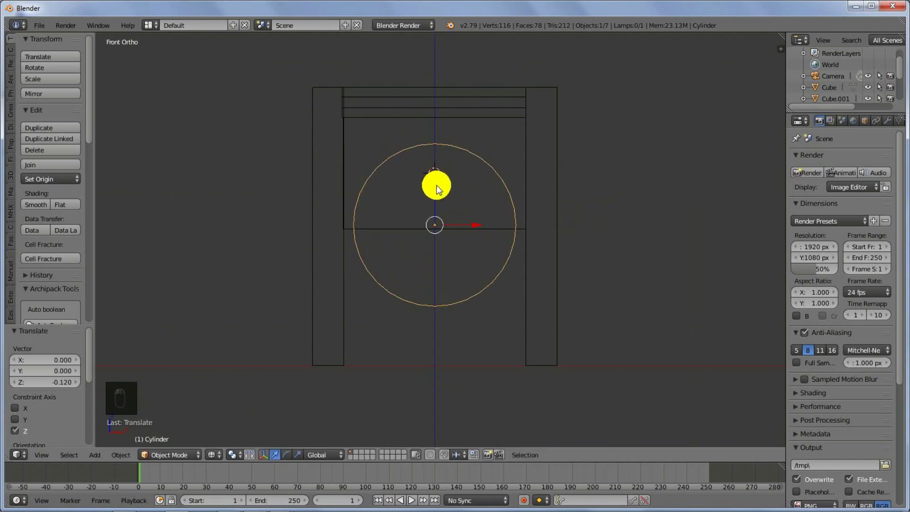
- Lower the cylinder about 0.045 along Z and nudge it up by about 0.001, onto the panel's lower edge
key(g)
key(z)
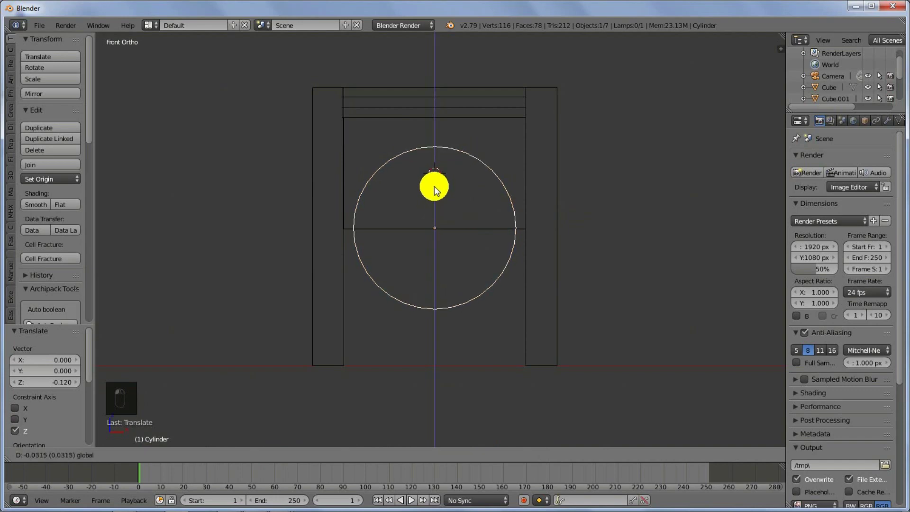
click(434, 187)
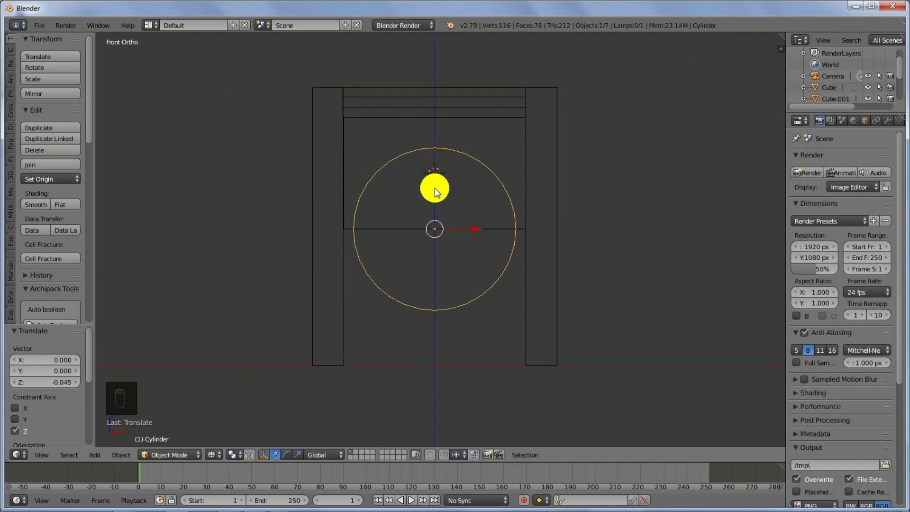
key(g)
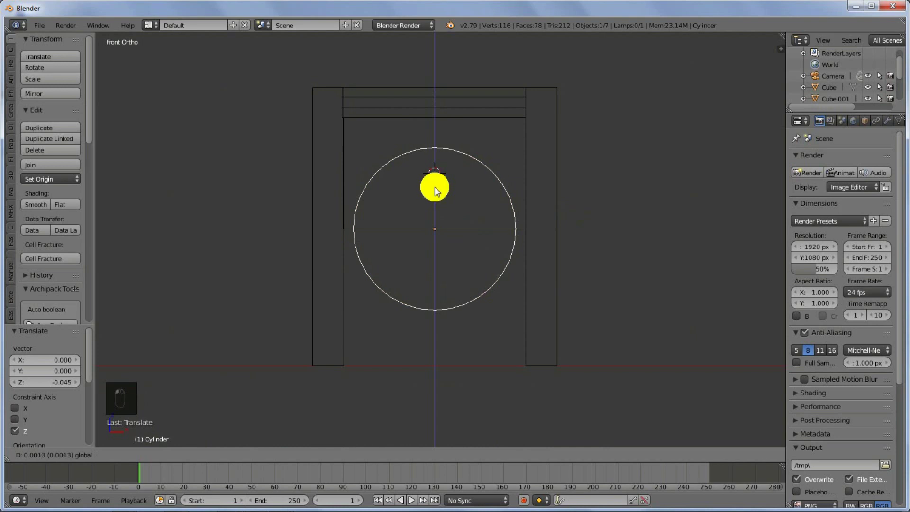
click(434, 187)
- Fine-tune the cylinder's height with two upward Z moves of about 0.0004 each, aligning its centre with the panel's lower edge
scroll(434, 231, up, 5)
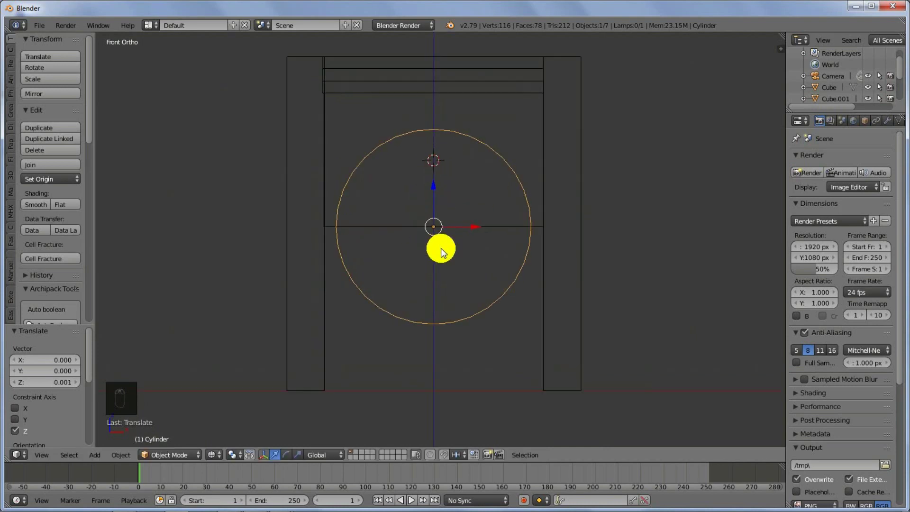
key(g)
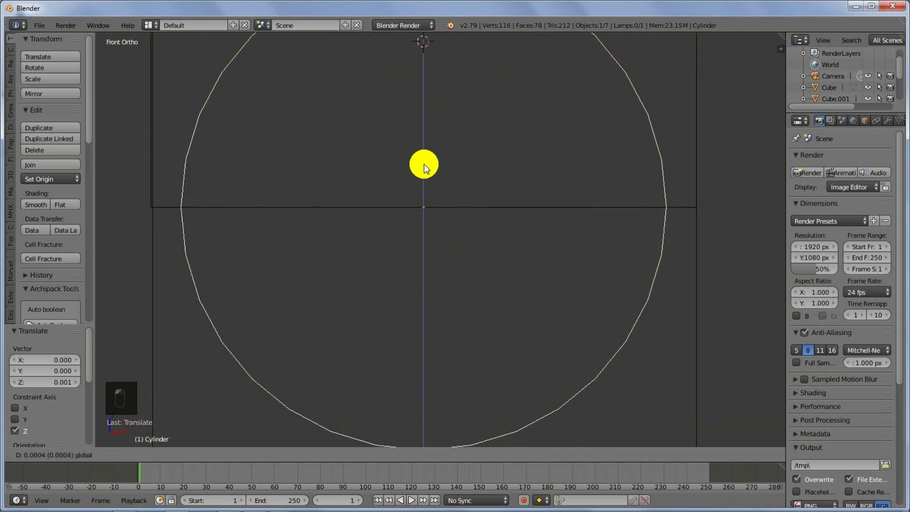
click(424, 164)
scroll(492, 240, down, 3)
scroll(446, 224, down, 3)
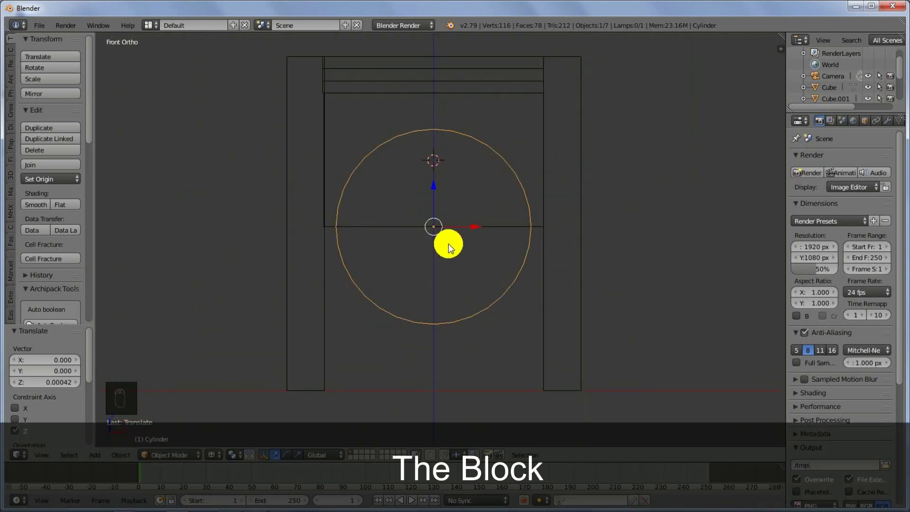
scroll(449, 244, up, 1)
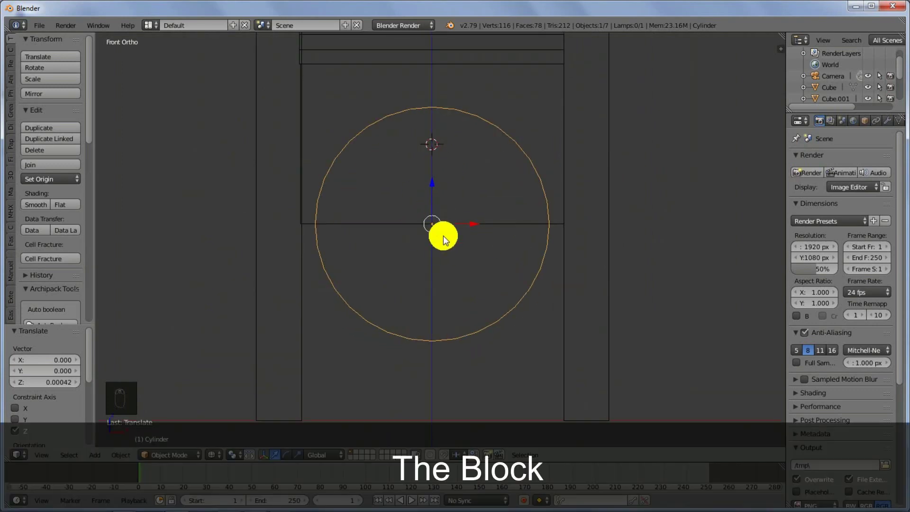
scroll(462, 255, down, 1)
scroll(463, 255, up, 1)
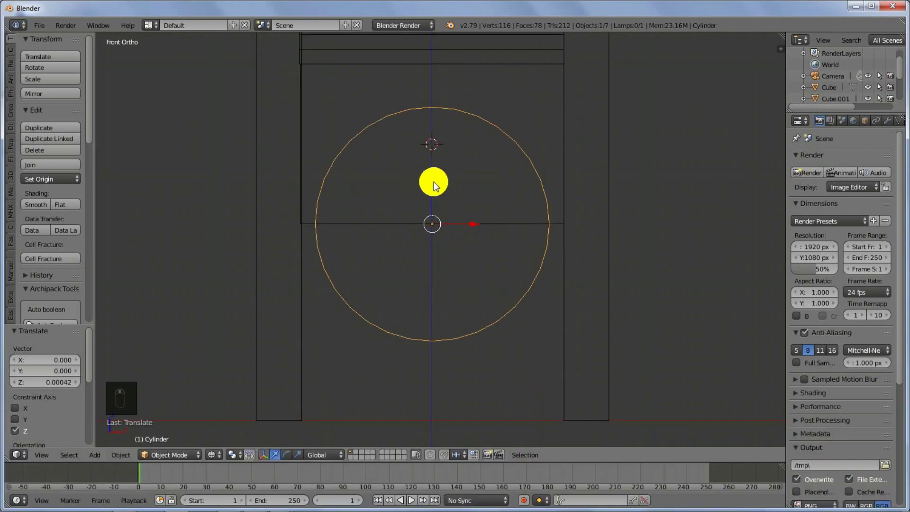
key(g)
key(z)
click(433, 184)
scroll(439, 193, down, 1)
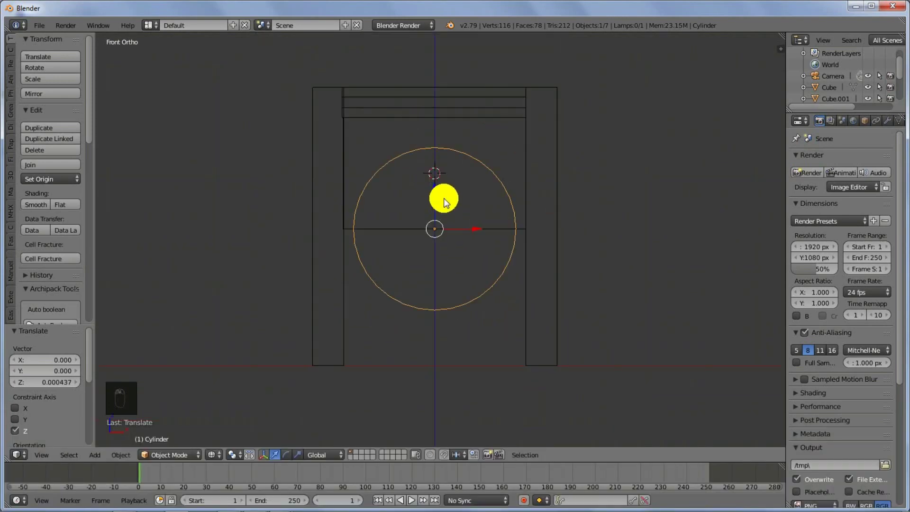
- Switch the viewport to solid shading and perspective projection, viewing the gate and cylinder from an angle
click(211, 454)
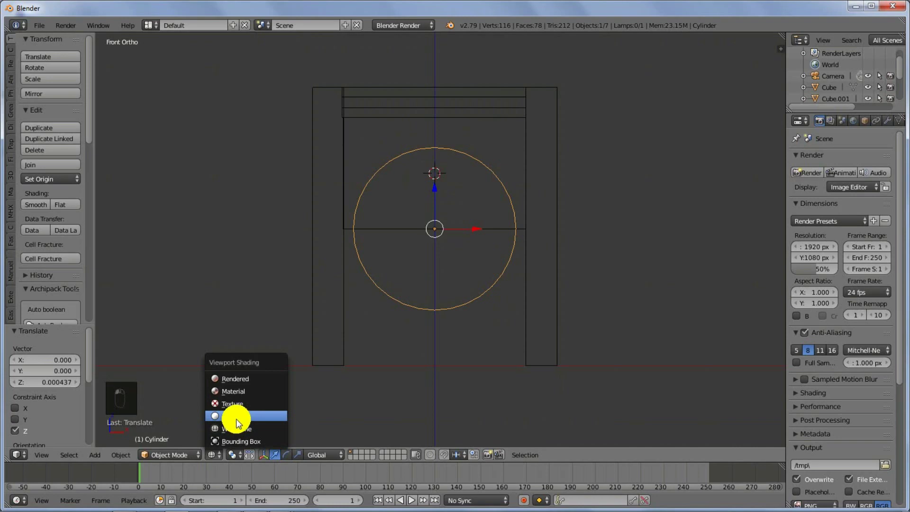
click(236, 419)
mouse_move(236, 419)
middle_down()
mouse_move(382, 300)
mouse_move(355, 314)
middle_up()
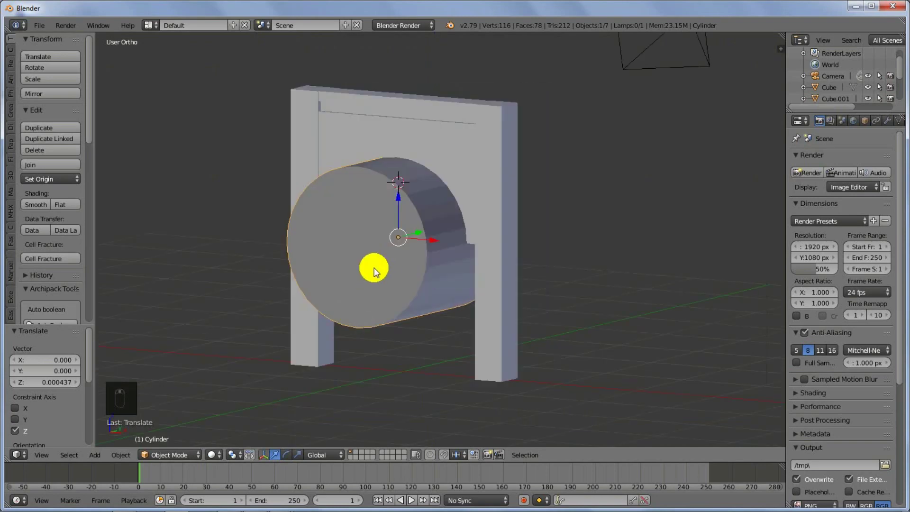
middle_drag(371, 264, 403, 266)
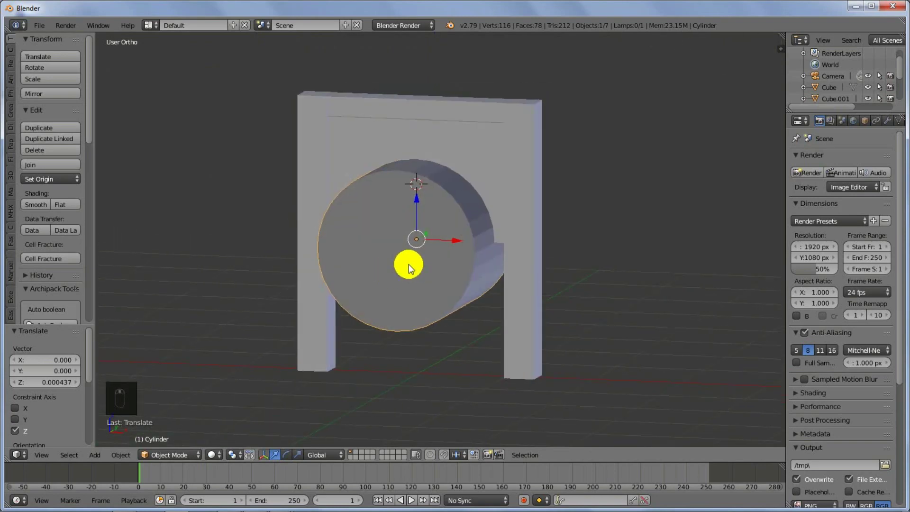
click(42, 455)
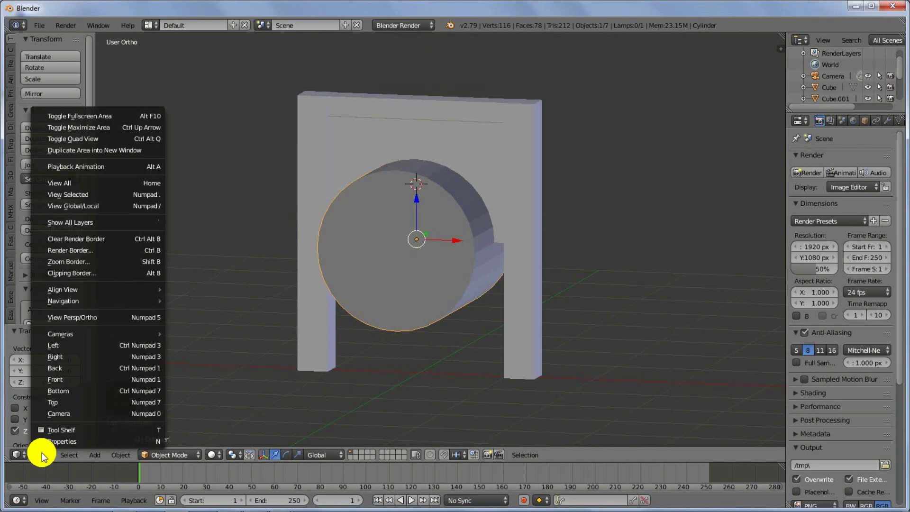
click(70, 321)
middle_drag(385, 284, 426, 308)
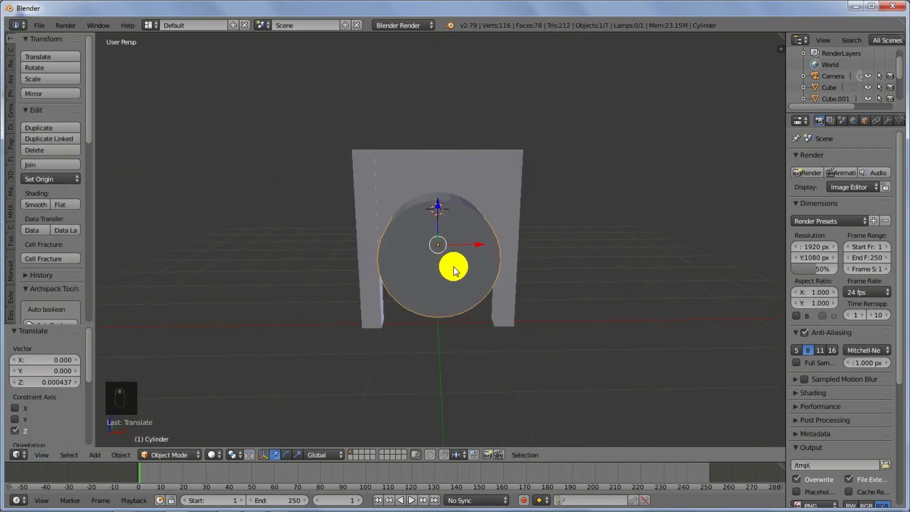
- Enter Edit Mode on the cylinder and delete both of its round end-cap faces
key(Tab)
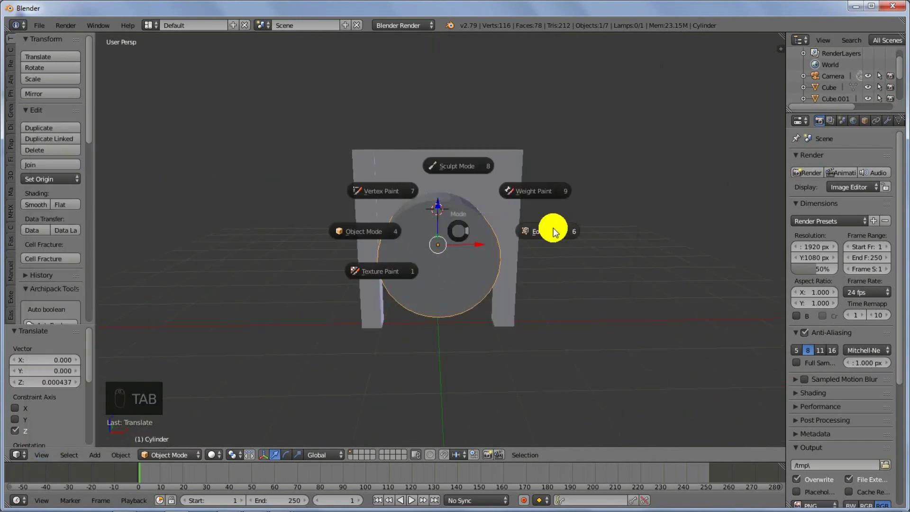
click(553, 227)
middle_drag(507, 248, 489, 282)
right_click(538, 272)
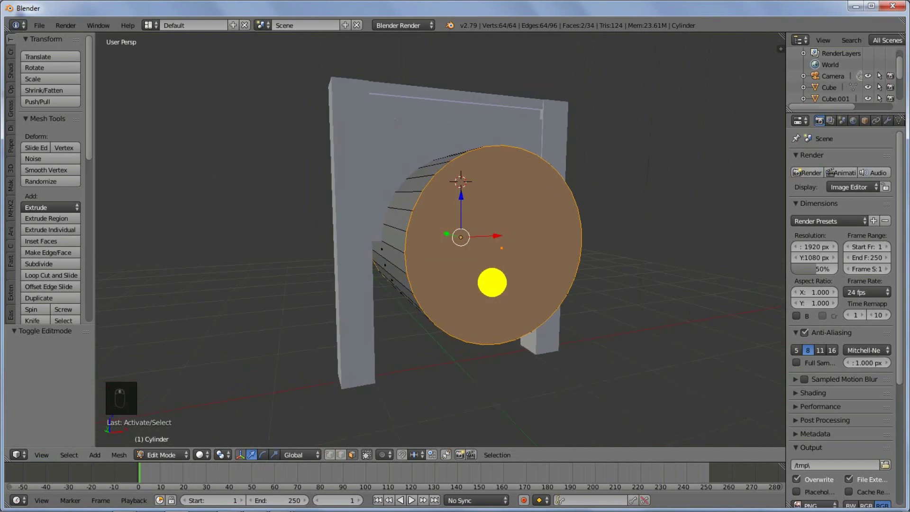
key(x)
click(469, 308)
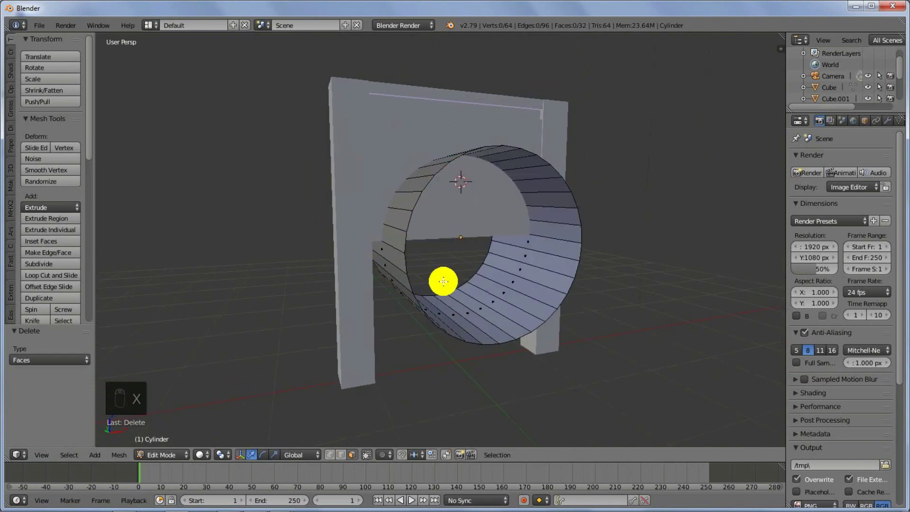
- Select the whole open cylinder mesh and subdivide it with 5 cuts
mouse_move(443, 280)
middle_down()
mouse_move(547, 307)
mouse_move(493, 315)
mouse_move(419, 284)
mouse_move(361, 319)
mouse_move(371, 288)
mouse_move(431, 276)
middle_up()
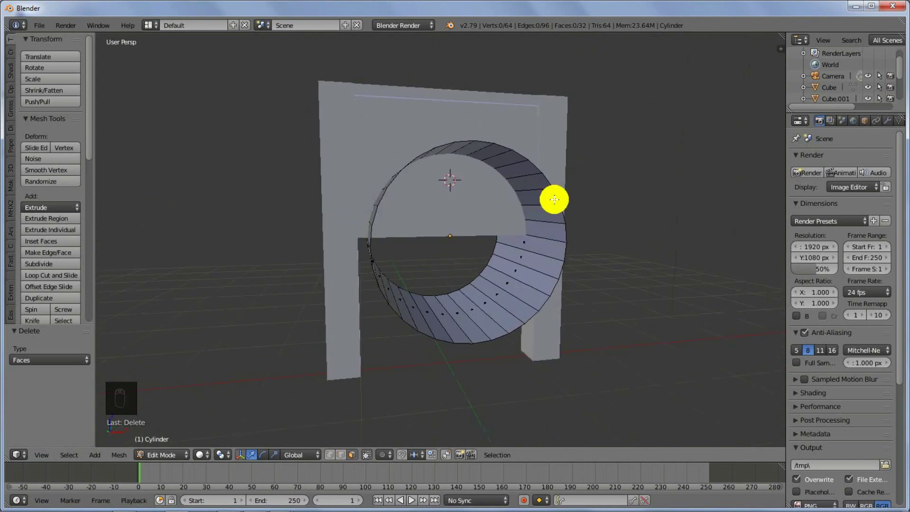
middle_drag(554, 197, 511, 324)
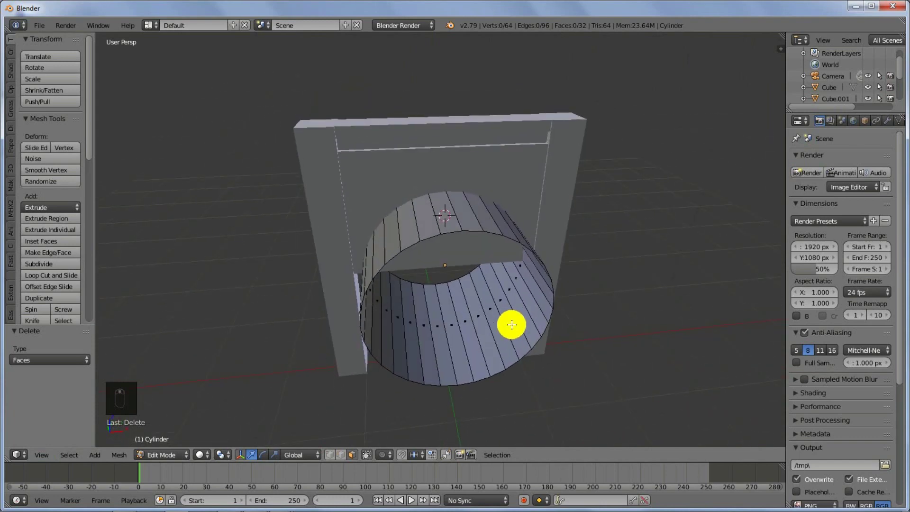
key(a)
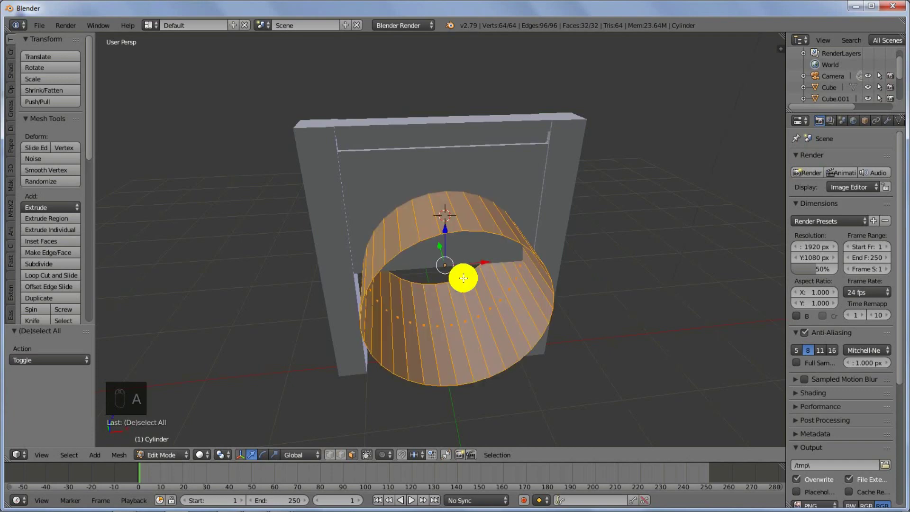
key(a)
key(a)
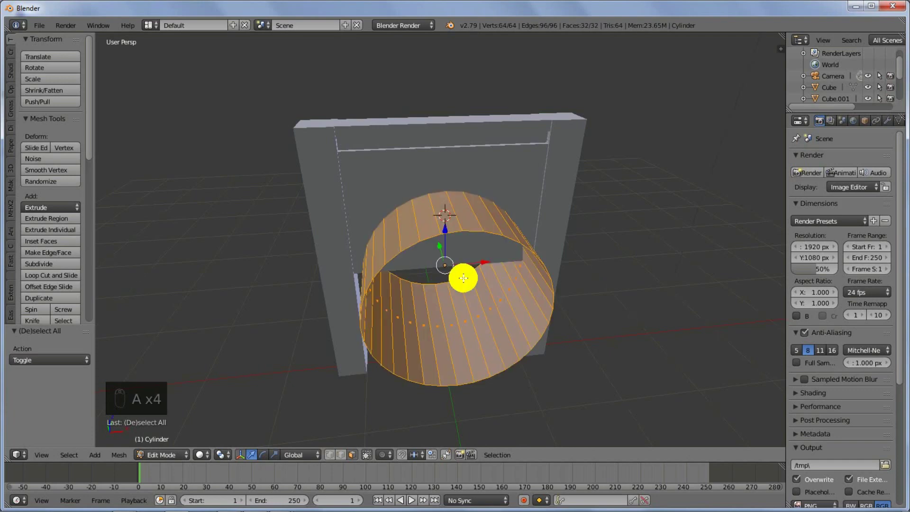
key(w)
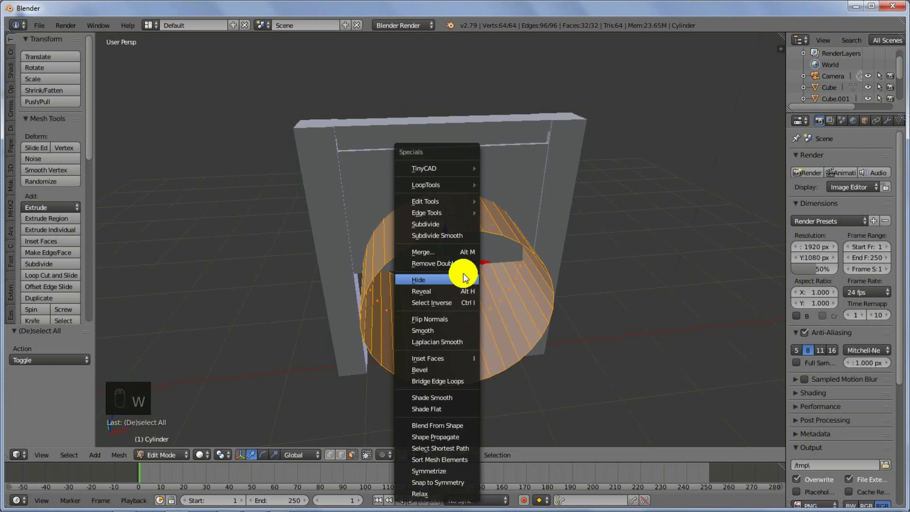
click(430, 225)
drag(62, 360, 76, 362)
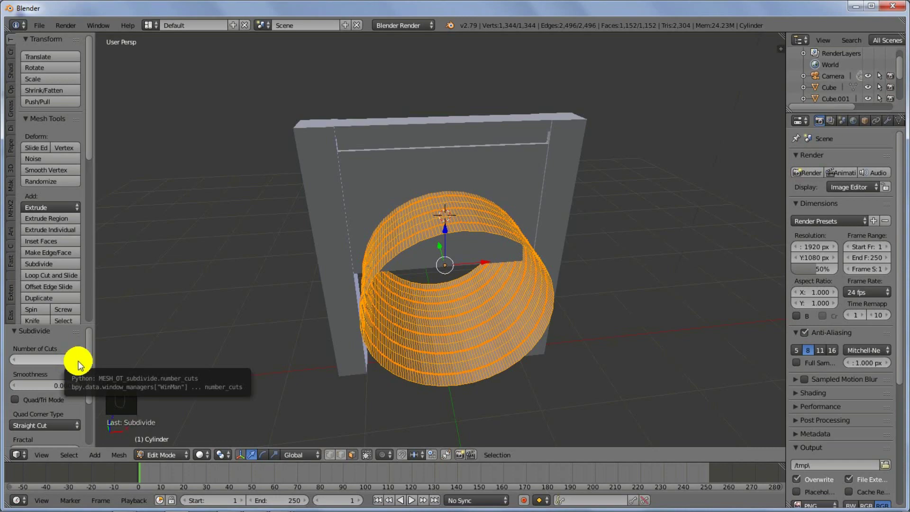
middle_drag(380, 258, 76, 357)
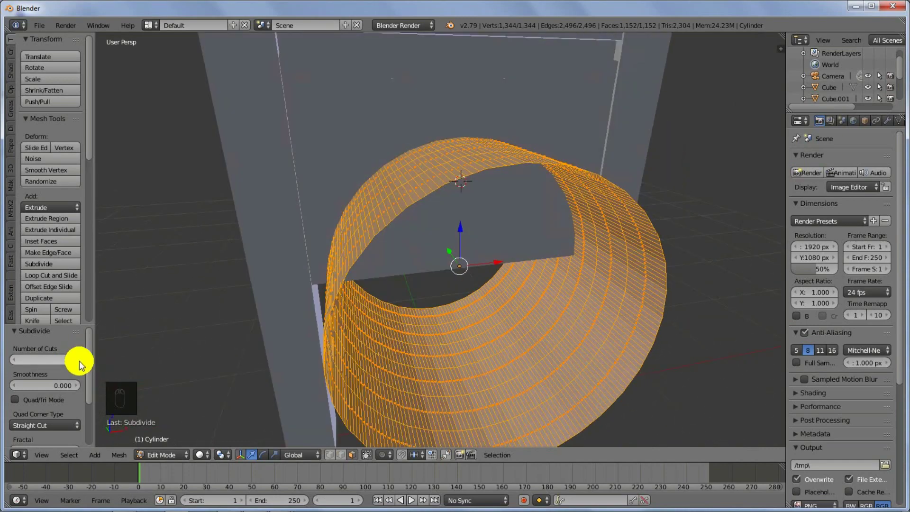
- Switch to edge selection and select one lengthwise edge loop on the cylinder's outer side, near the panel's lower edge
middle_drag(436, 289, 406, 260)
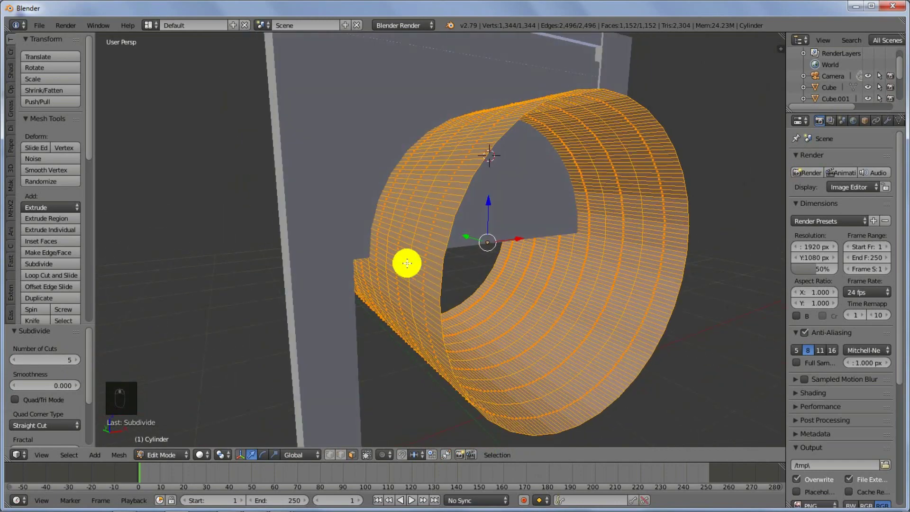
click(340, 451)
right_click(421, 224)
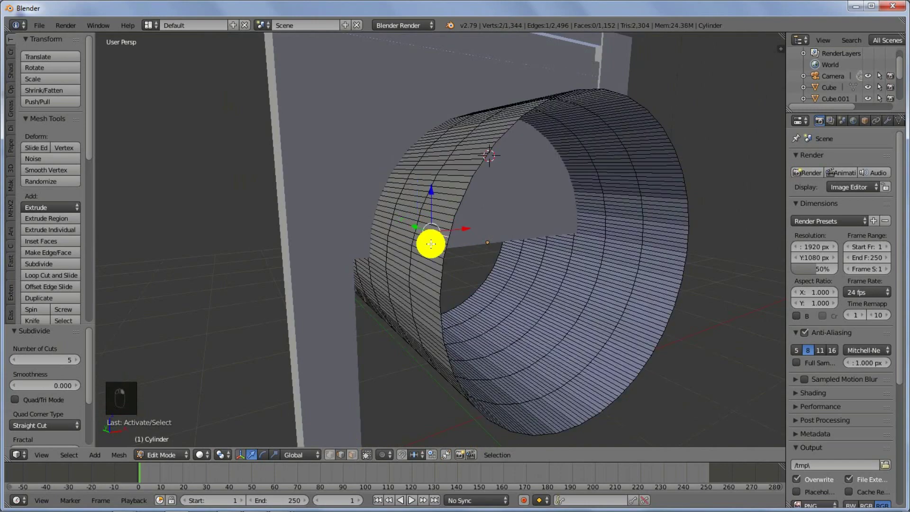
middle_drag(413, 268, 380, 270)
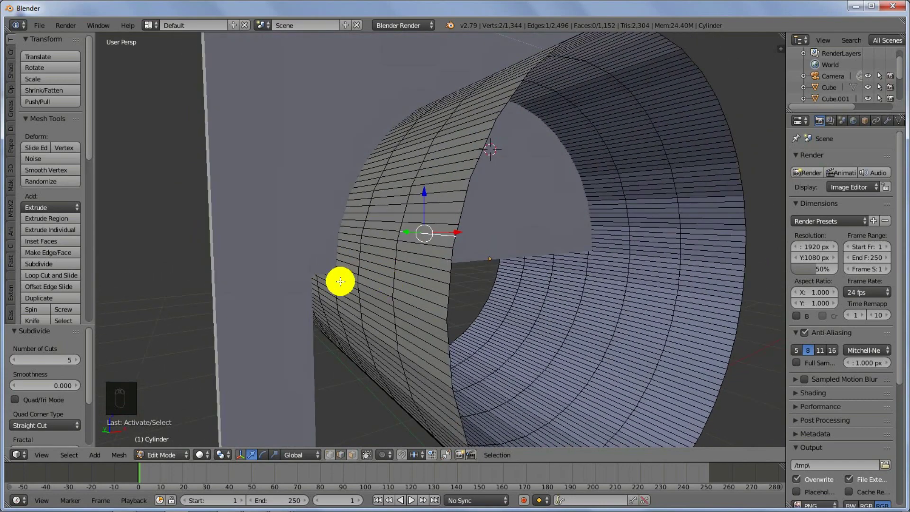
right_click(375, 288)
middle_drag(431, 248, 492, 249)
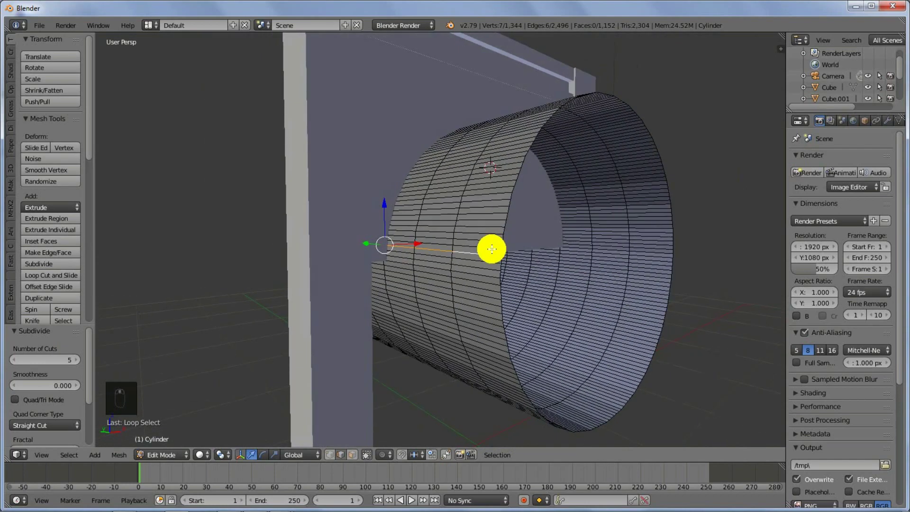
- Select a lengthwise edge loop slightly higher on the cylinder's outer side and add the lower loop near the panel's edge to the selection
scroll(460, 254, up, 2)
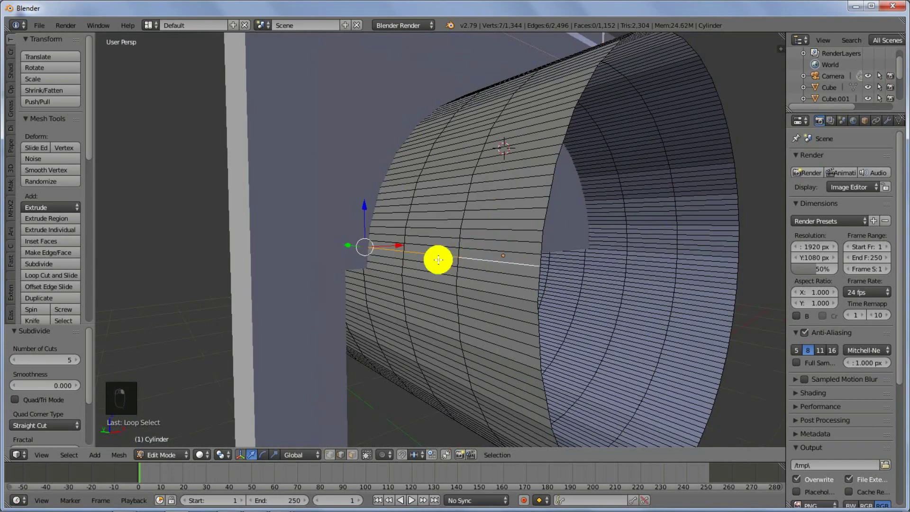
mouse_move(438, 260)
middle_down()
mouse_move(507, 258)
mouse_move(423, 266)
middle_up()
scroll(420, 262, up, 4)
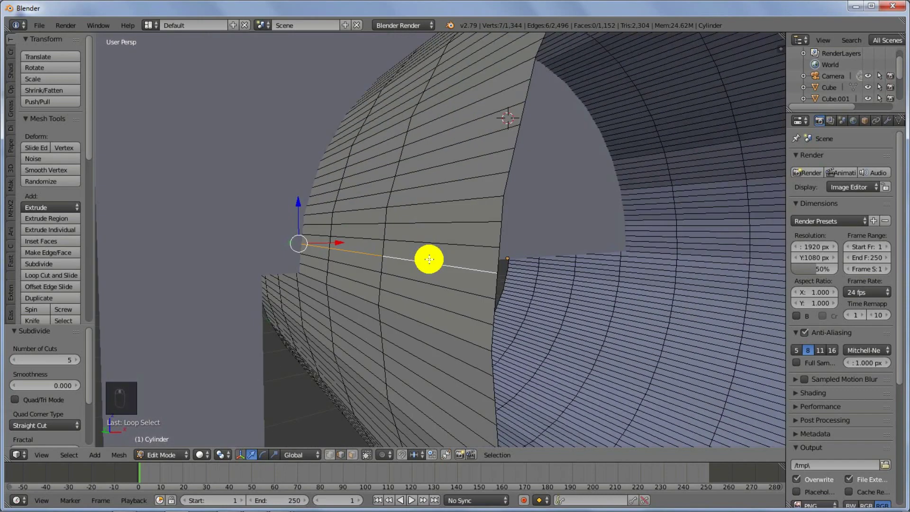
scroll(378, 261, up, 3)
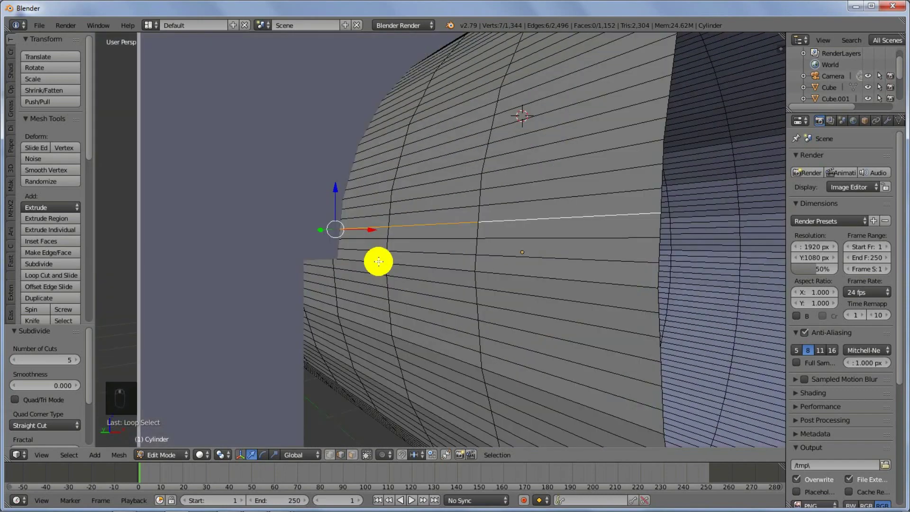
middle_drag(379, 262, 376, 248)
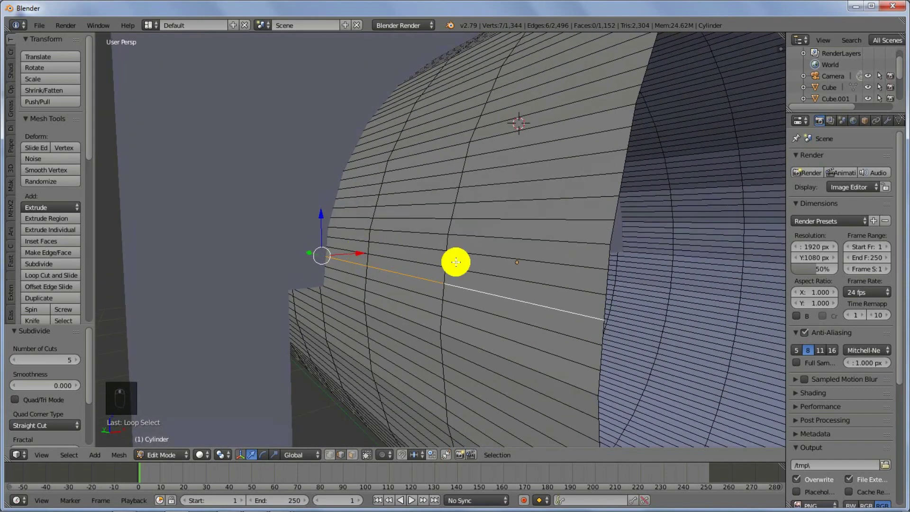
alt+right_click(483, 218)
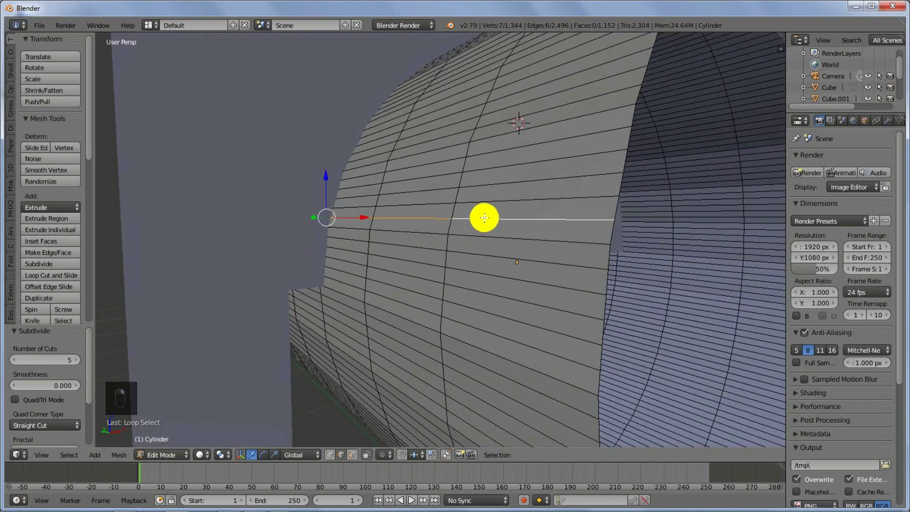
alt+shift+right_click(461, 292)
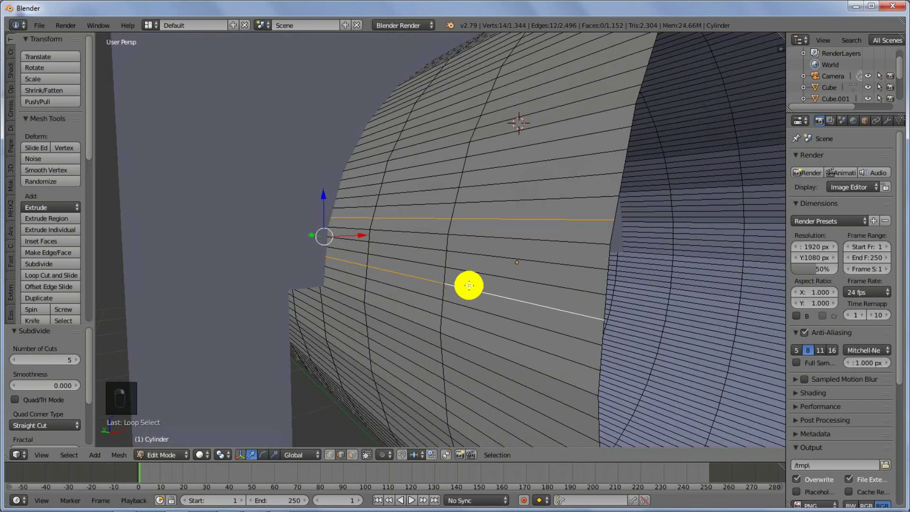
middle_drag(506, 218, 502, 233)
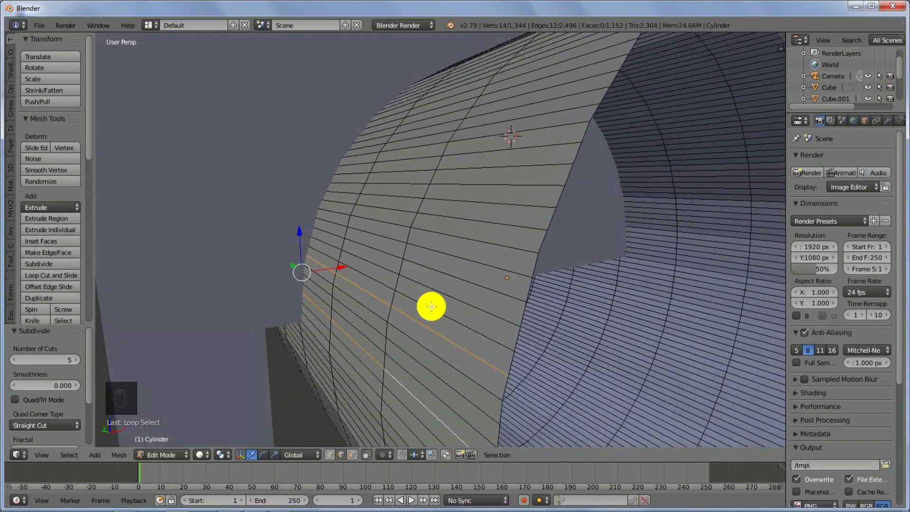
- Add five more lengthwise edge loops up the cylinder's outer side to the selection, keeping the same even spacing
alt+shift+right_click(444, 250)
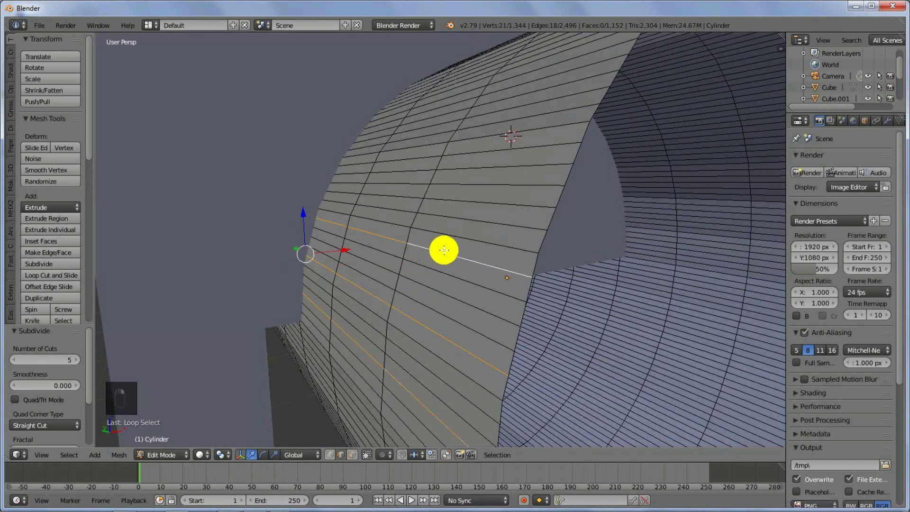
alt+shift+right_click(467, 184)
middle_drag(477, 201, 460, 301)
alt+shift+right_click(485, 207)
alt+shift+right_click(498, 268)
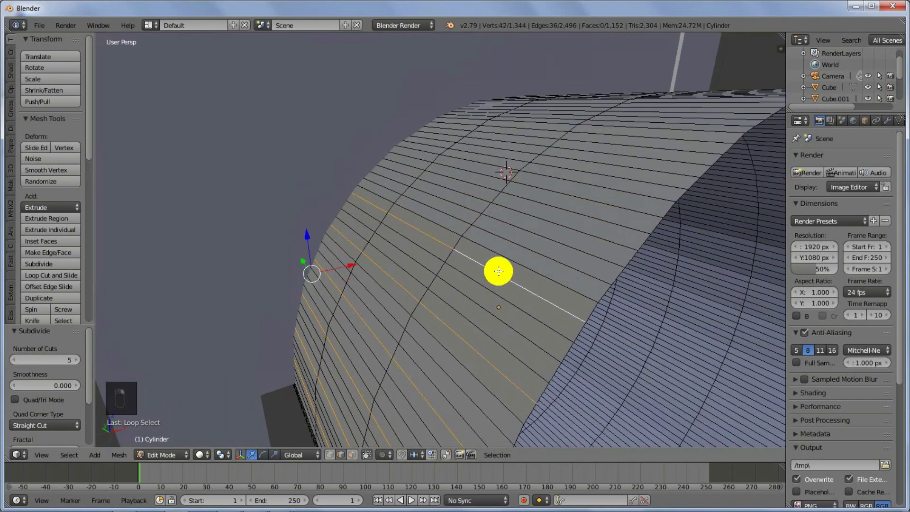
middle_drag(497, 268, 491, 286)
alt+shift+right_click(510, 272)
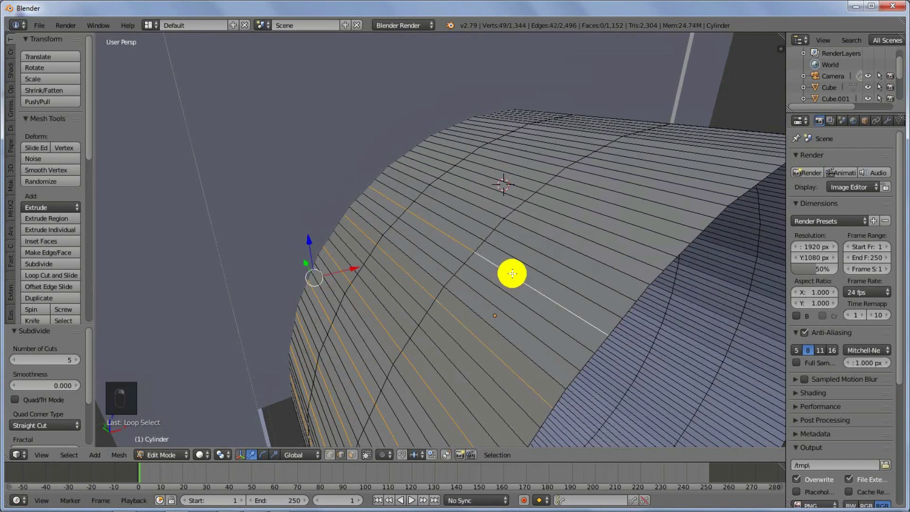
- Extend the evenly spaced selection with six more lengthwise edge loops up to and across the cylinder's crown
alt+shift+right_click(578, 237)
middle_drag(577, 235, 538, 269)
alt+shift+right_click(424, 345)
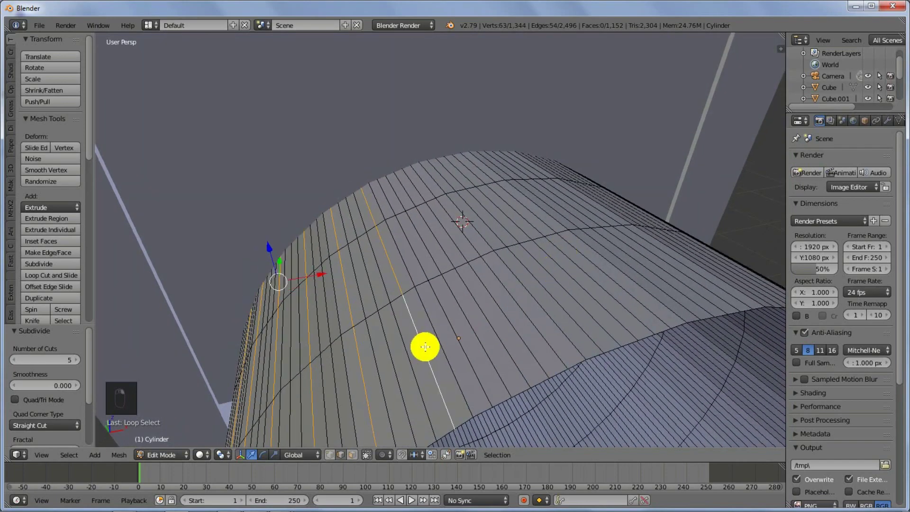
alt+shift+right_click(498, 325)
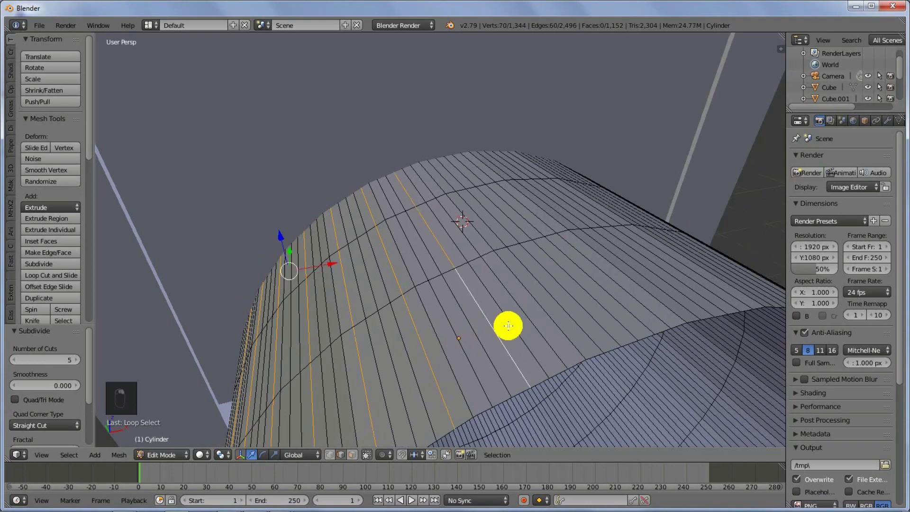
middle_drag(508, 323, 472, 343)
alt+shift+right_click(524, 325)
alt+shift+right_click(499, 348)
alt+shift+right_click(473, 343)
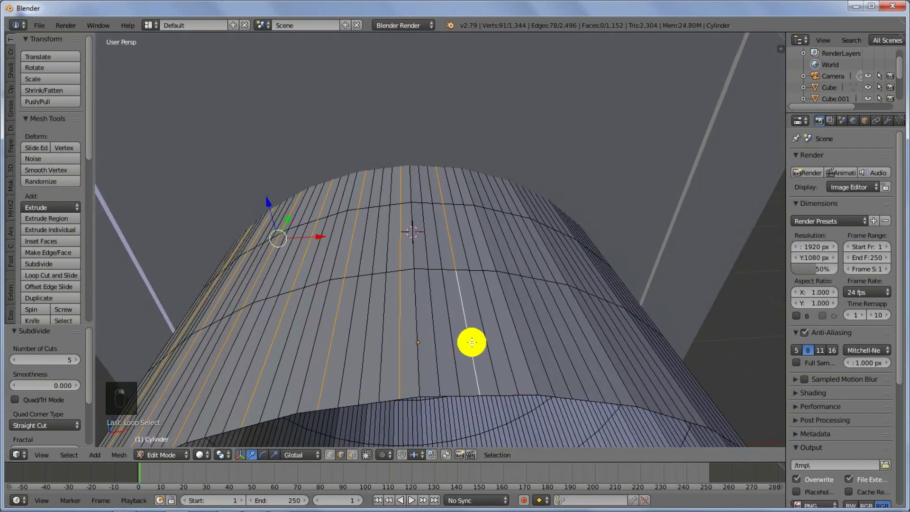
- Add seven more evenly spaced lengthwise edge loops running from the crown down the cylinder's opposite side
alt+shift+right_click(538, 351)
middle_drag(528, 349, 512, 347)
alt+shift+right_click(367, 350)
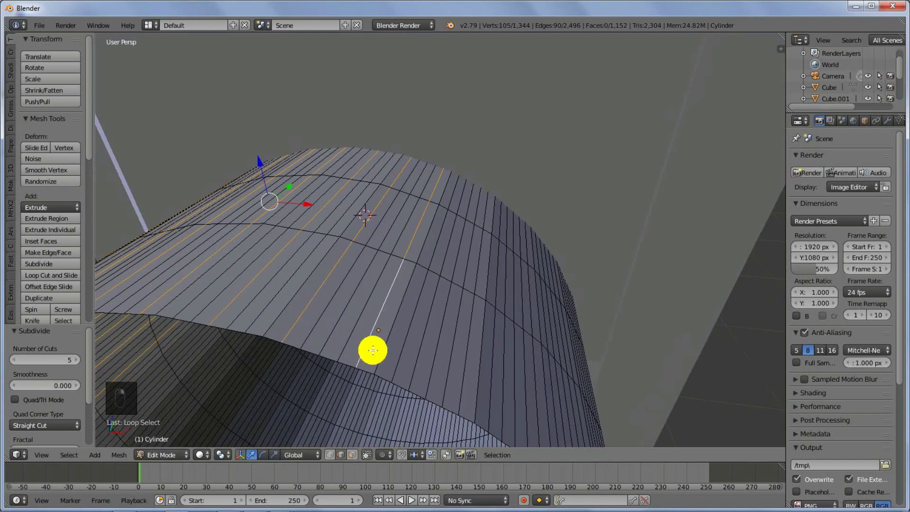
alt+shift+right_click(432, 366)
middle_drag(459, 374, 392, 311)
alt+shift+right_click(387, 318)
alt+shift+right_click(378, 288)
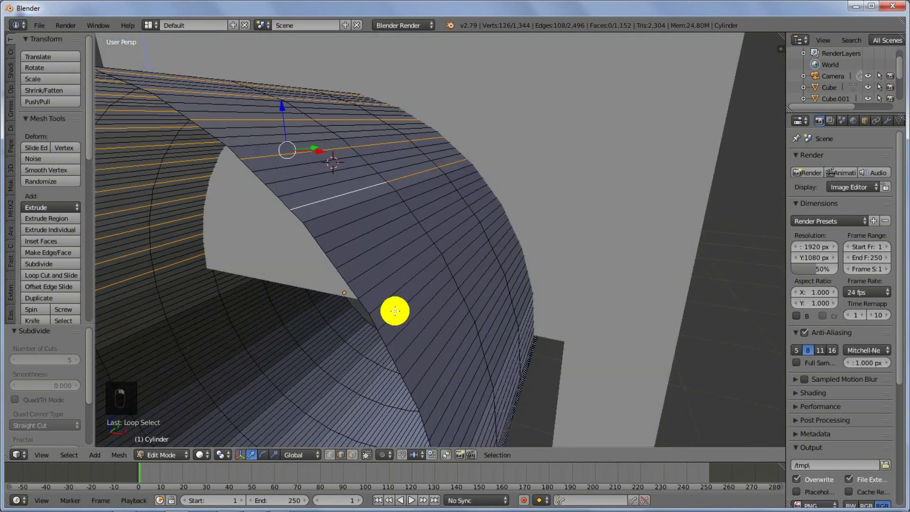
alt+shift+right_click(355, 259)
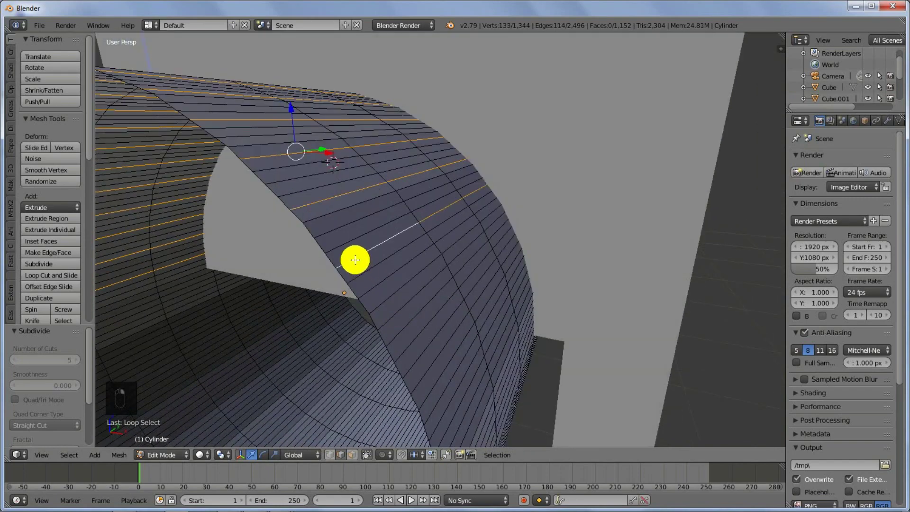
alt+shift+right_click(396, 319)
middle_drag(396, 319, 397, 284)
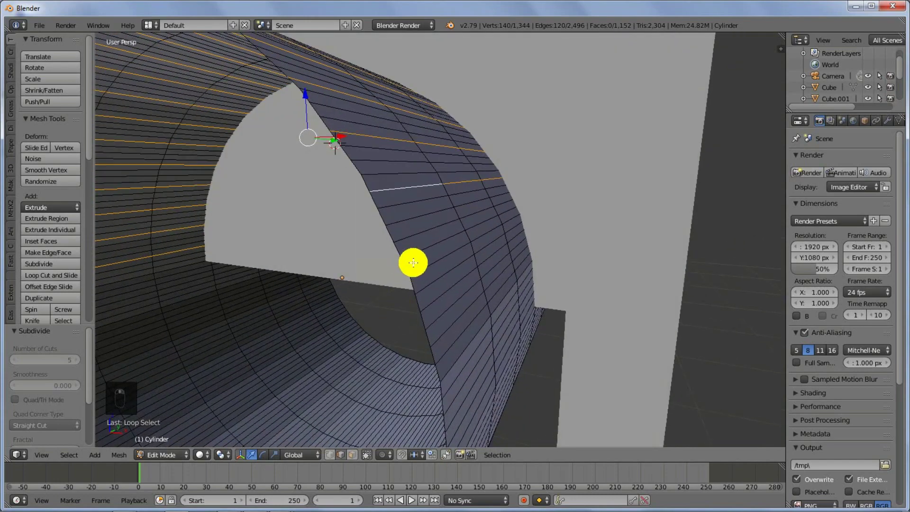
- Undo the wrongly picked loop and add the last four evenly spaced loops down to the level of the panel's lower edge
alt+shift+right_click(412, 270)
key(ctrl+z)
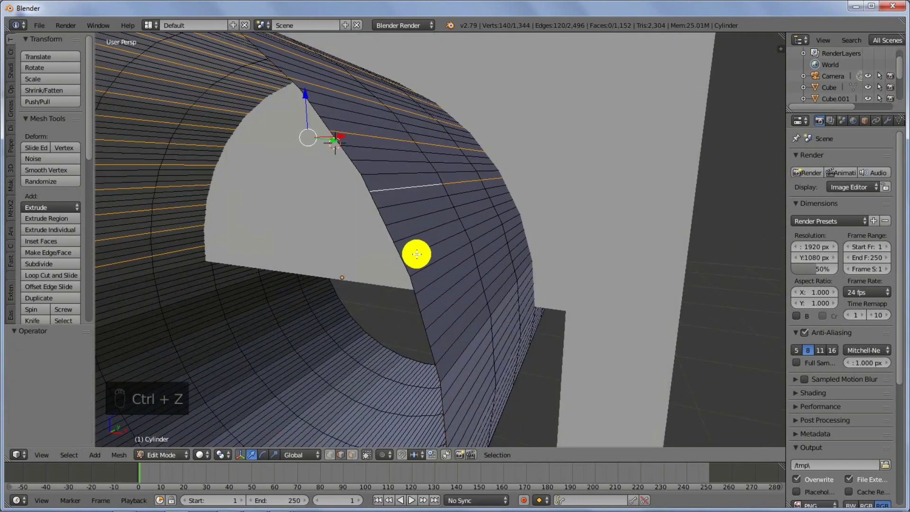
alt+shift+right_click(417, 254)
middle_drag(417, 254, 411, 258)
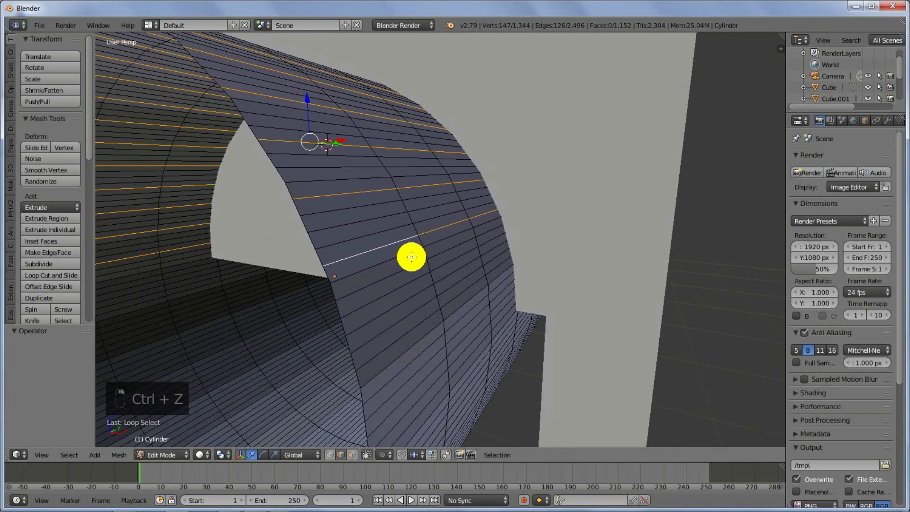
alt+shift+right_click(394, 305)
middle_drag(394, 305, 393, 292)
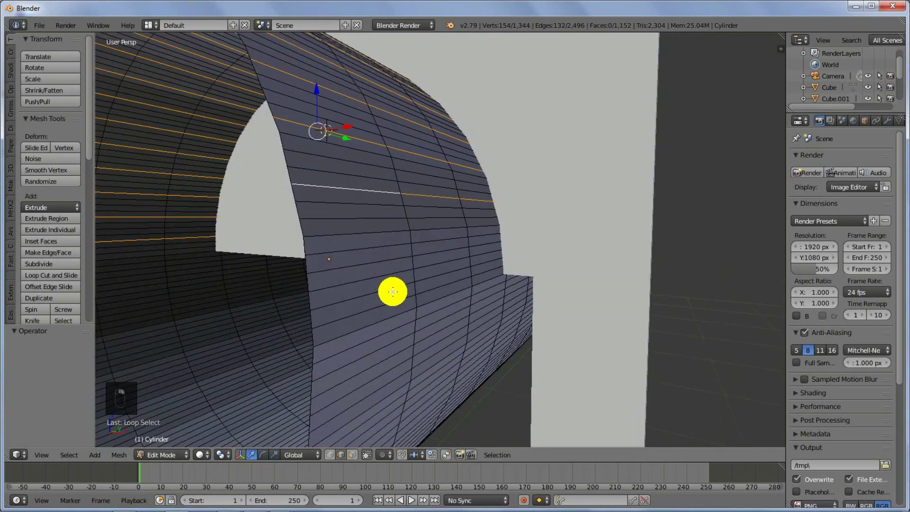
alt+shift+right_click(343, 251)
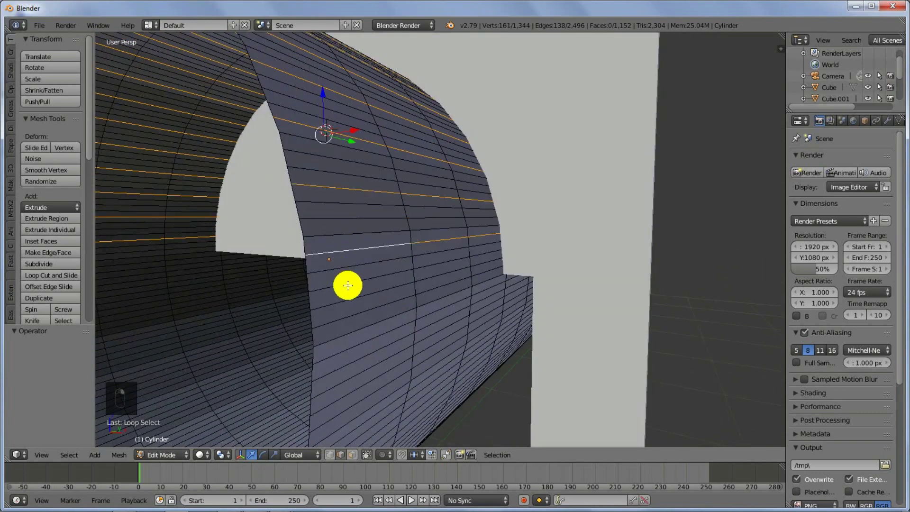
alt+shift+right_click(355, 316)
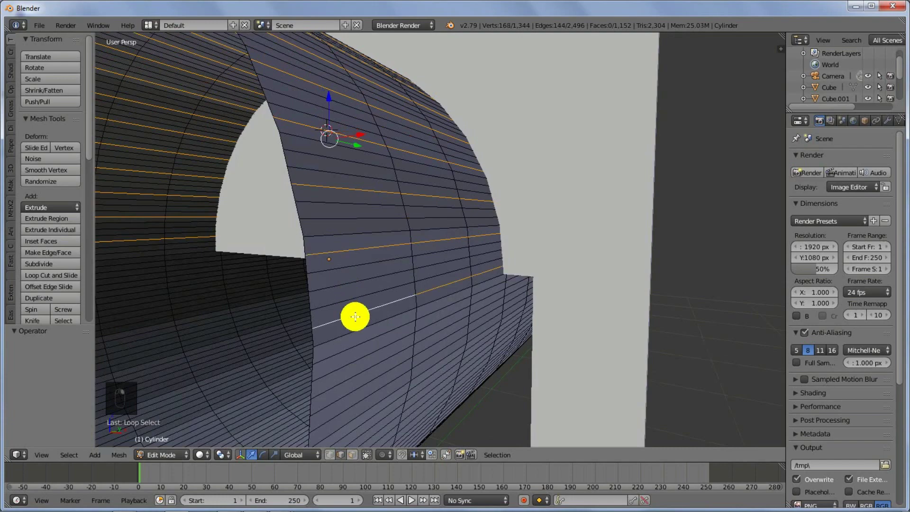
- Switch the cylinder to Object Mode and snap the 3D cursor to its origin
middle_drag(362, 315, 495, 285)
scroll(396, 315, down, 3)
scroll(455, 305, down, 2)
key(Tab)
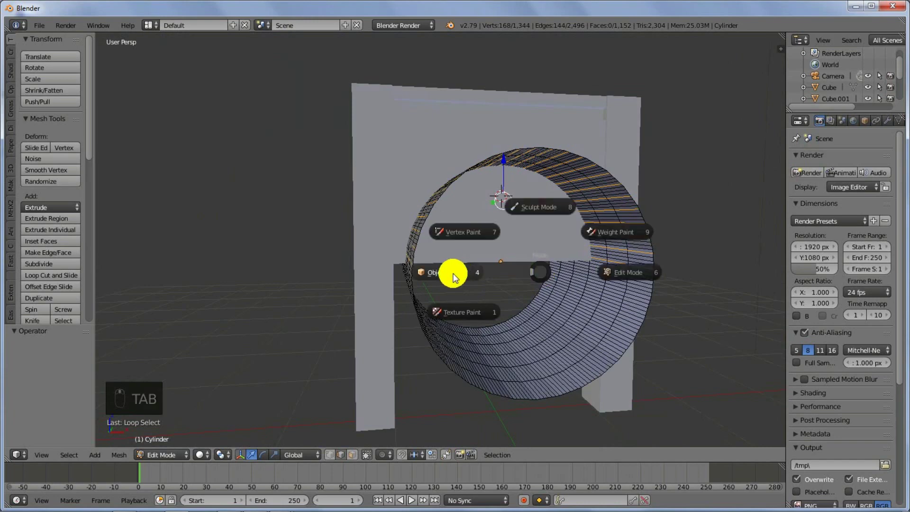
middle_drag(432, 271, 458, 285)
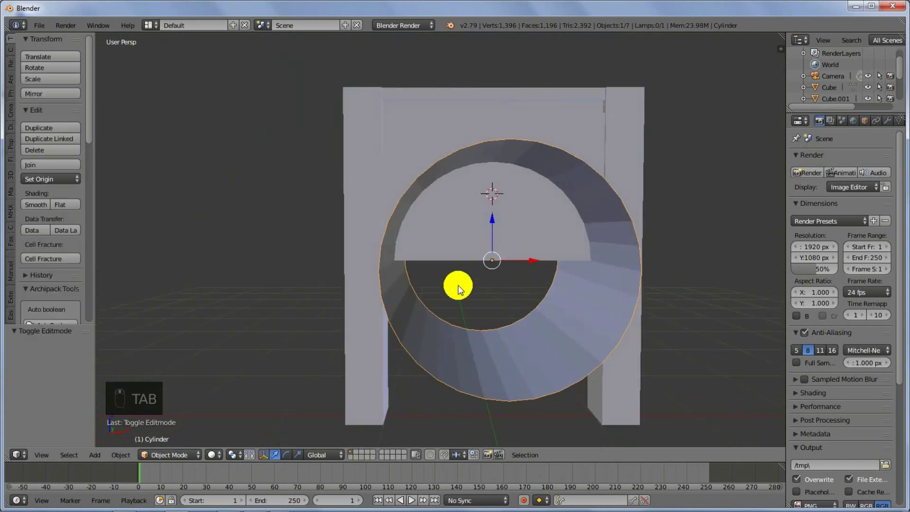
key(shift+s)
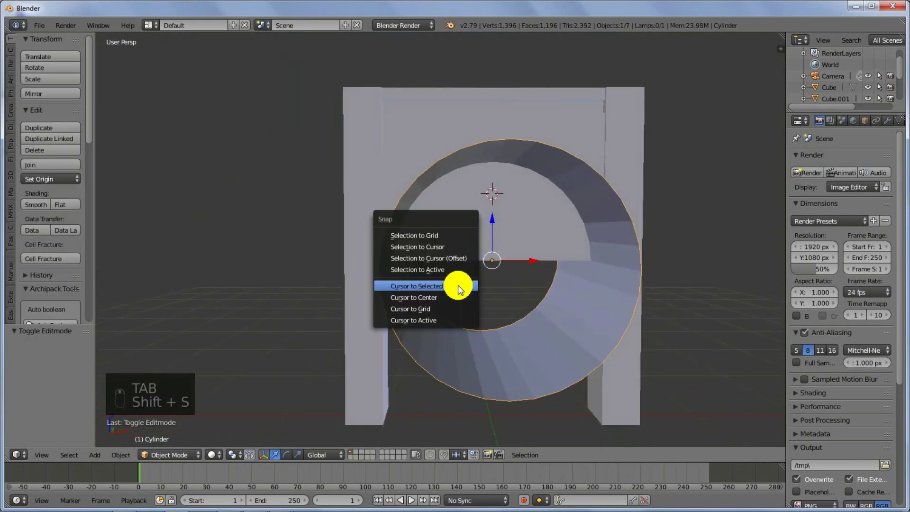
click(428, 286)
- Return to Edit Mode on the cylinder and set the pivot point to the 3D Cursor
key(Tab)
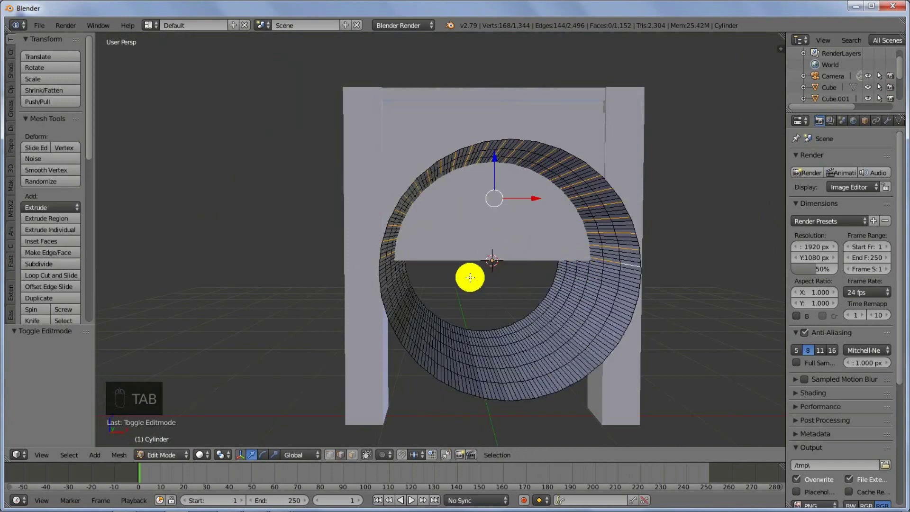
click(222, 454)
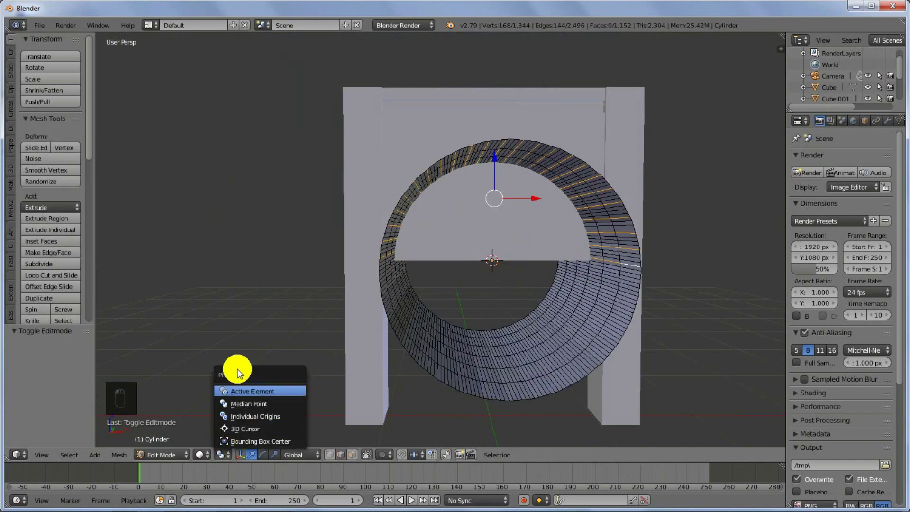
click(240, 428)
mouse_move(520, 294)
middle_down()
mouse_move(494, 314)
mouse_move(507, 303)
middle_up()
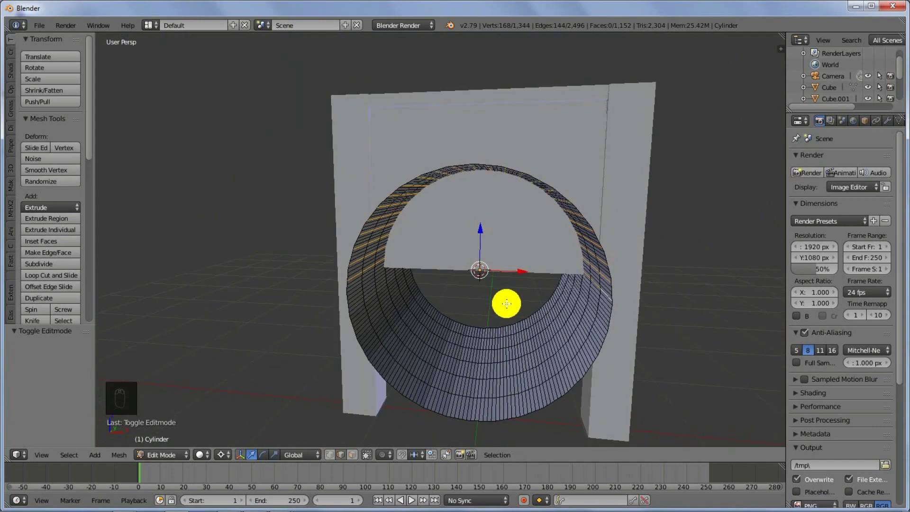
middle_drag(664, 284, 694, 290)
key(s)
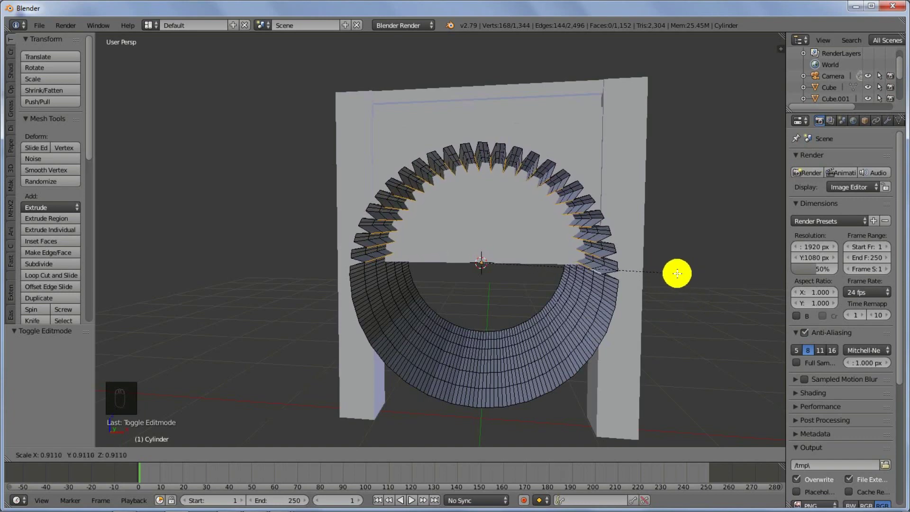
right_click(685, 271)
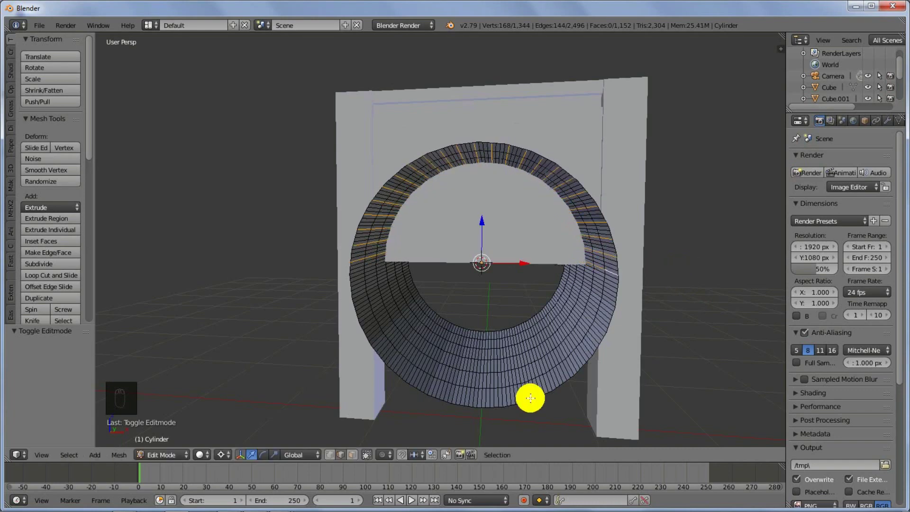
- Turn on proportional editing and set its falloff to Sharp
click(382, 458)
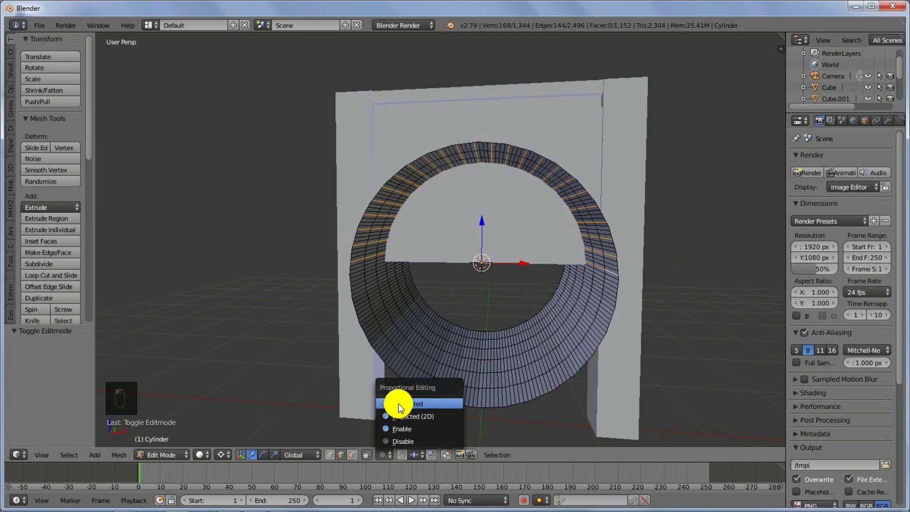
click(398, 402)
click(382, 456)
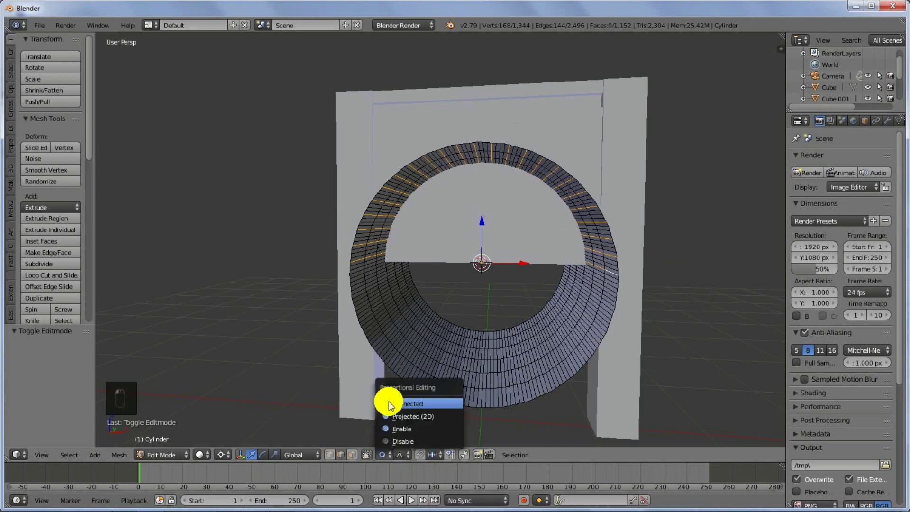
click(394, 441)
click(400, 456)
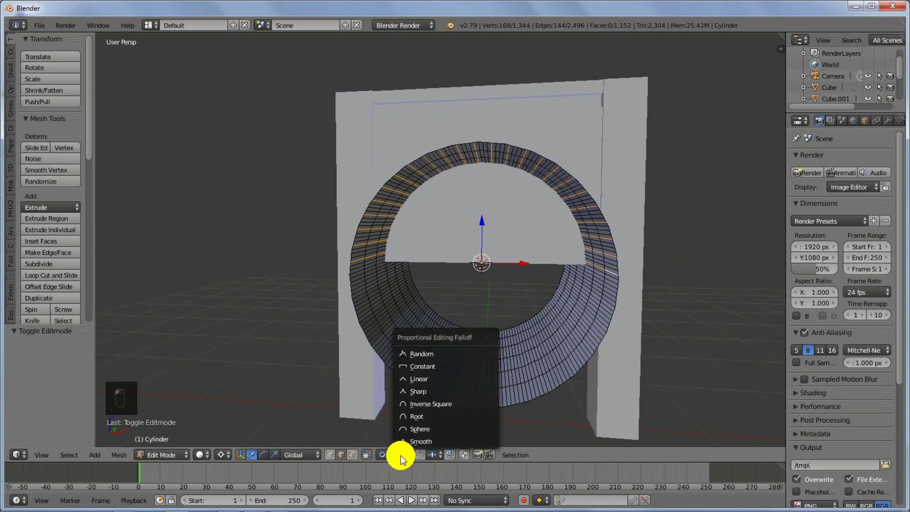
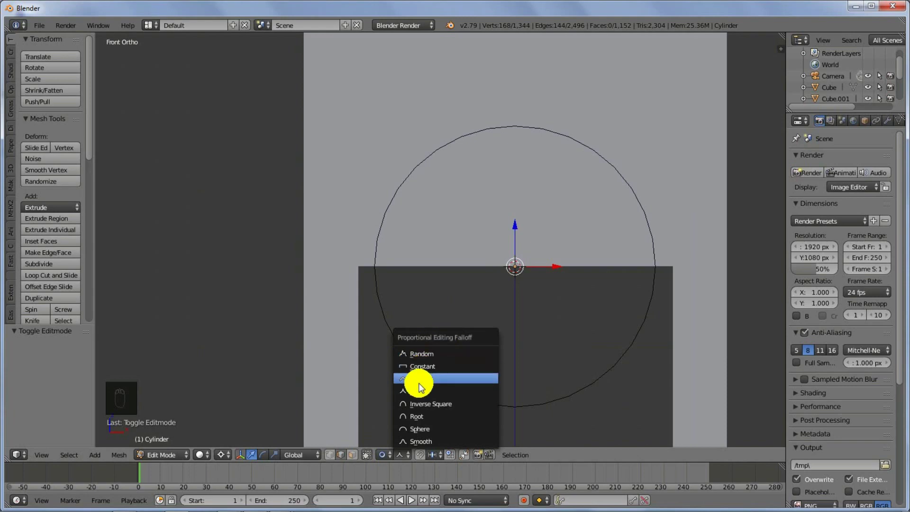
click(414, 392)
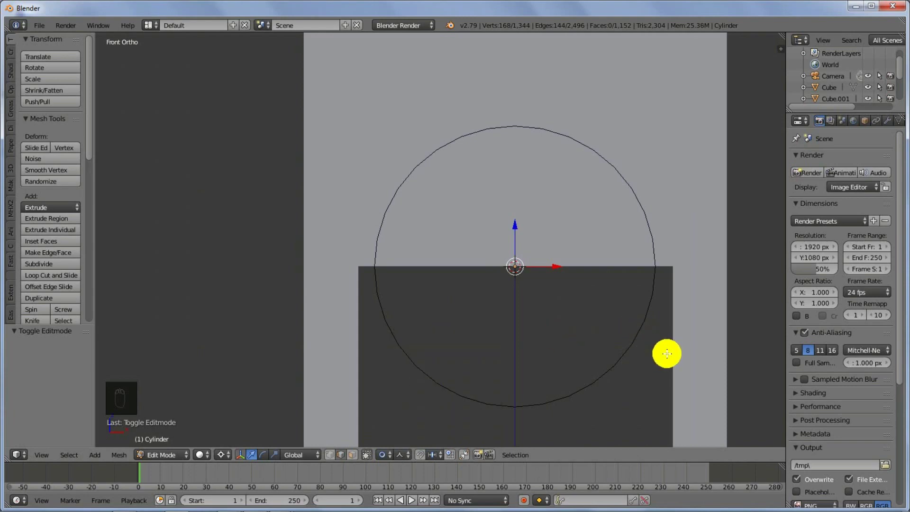
- Scale the selected loops inward about the 3D cursor to about 0.957 with a proportional size of 0.06, forming scallops
key(s)
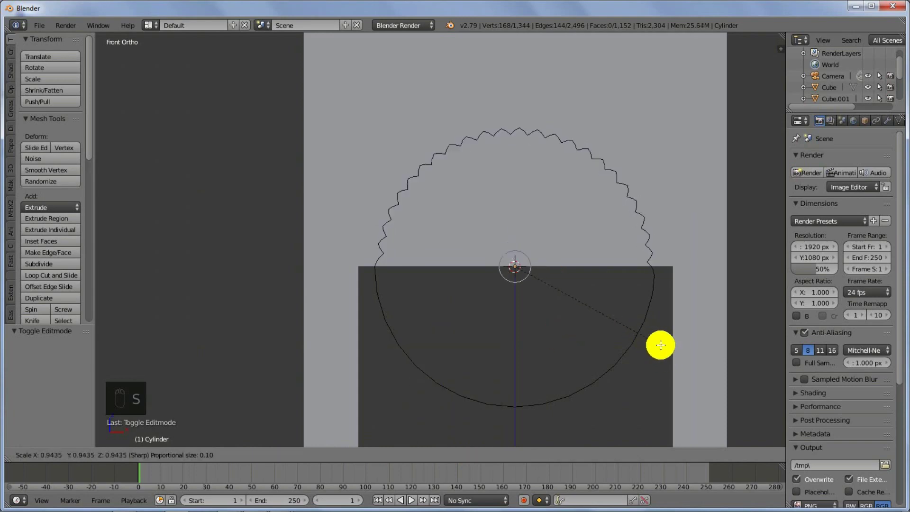
scroll(660, 344, down, 3)
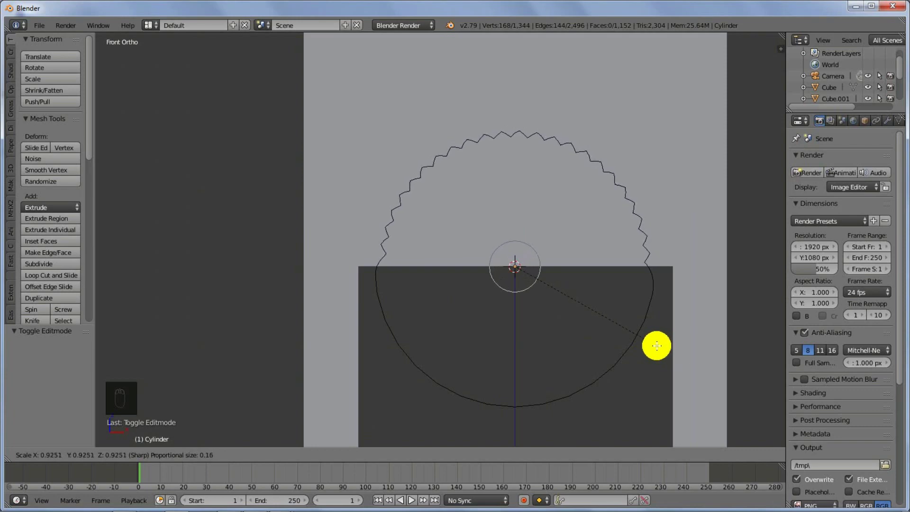
scroll(661, 344, up, 3)
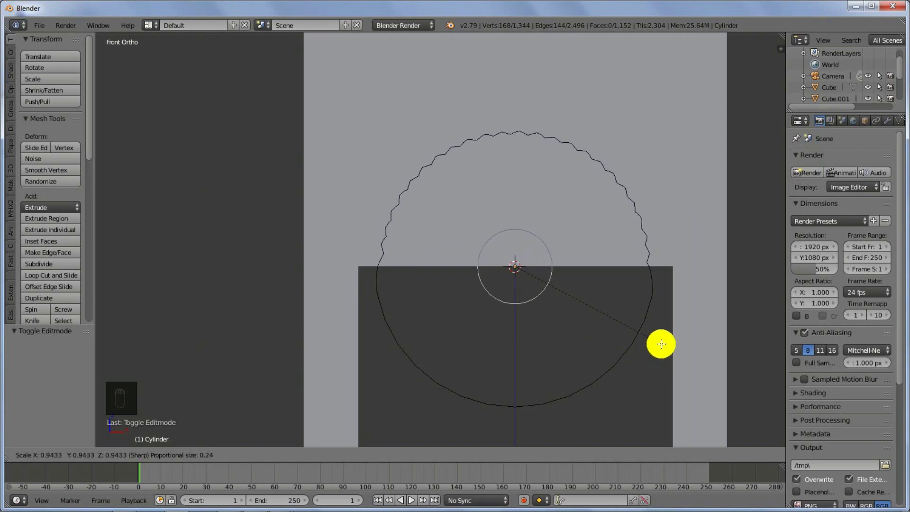
scroll(660, 344, up, 7)
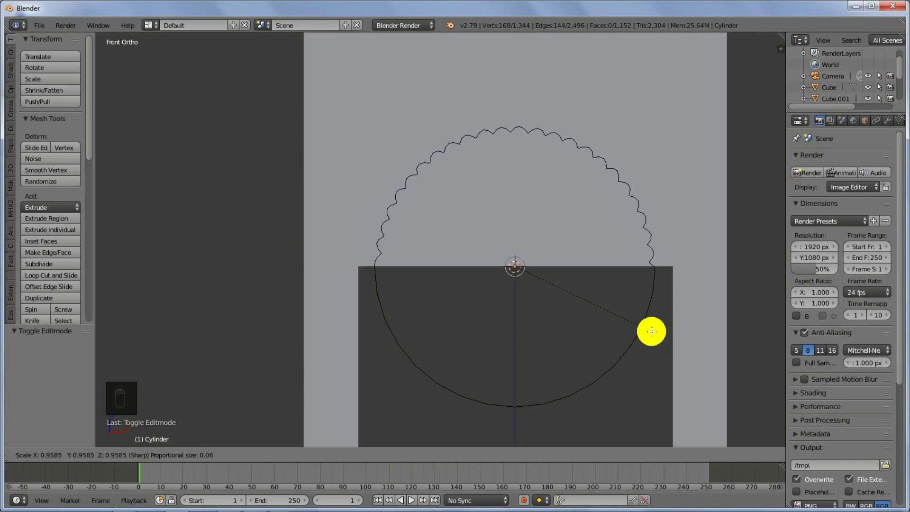
click(652, 331)
right_click(637, 332)
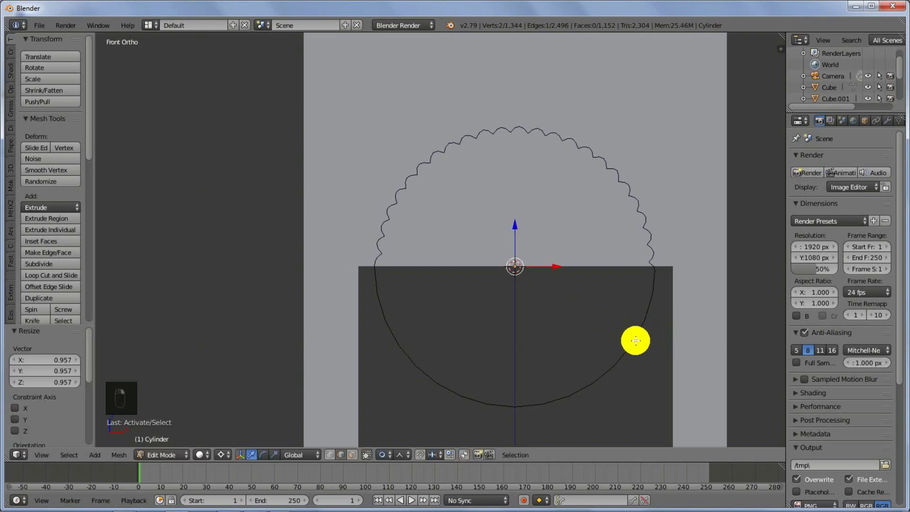
- Leave Edit Mode and rotate the scalloped cylinder about -2.14° in front view to level its scallops
key(Tab)
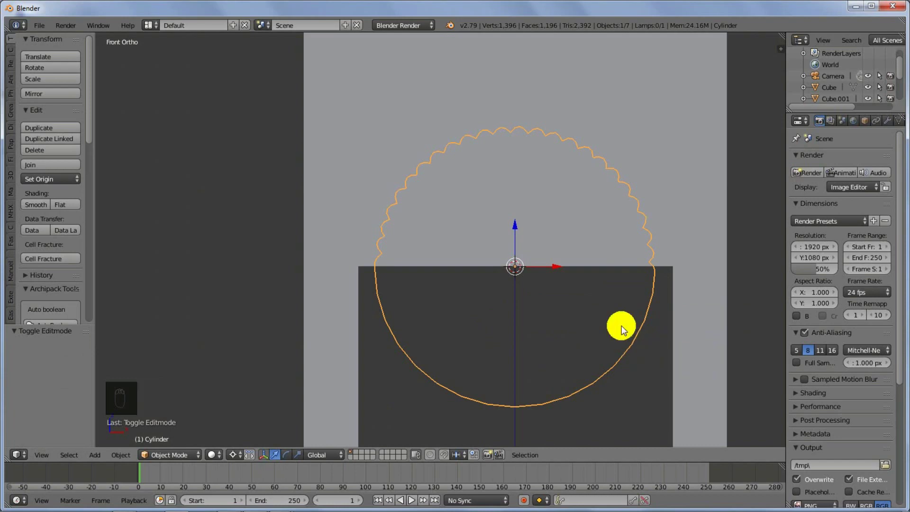
key(r)
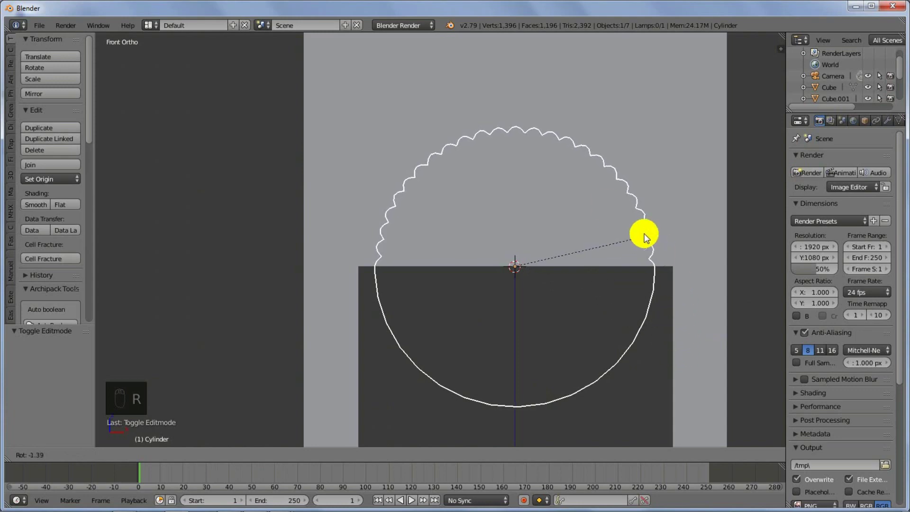
click(684, 281)
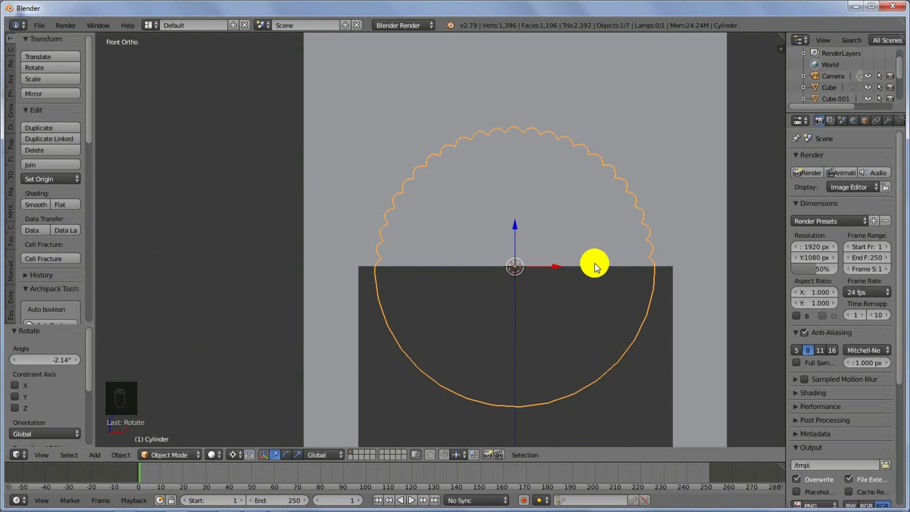
key(Tab)
- Switch the 3D view to perspective and examine the scalloped cylinder passing through the gate from both sides
middle_drag(463, 270, 527, 296)
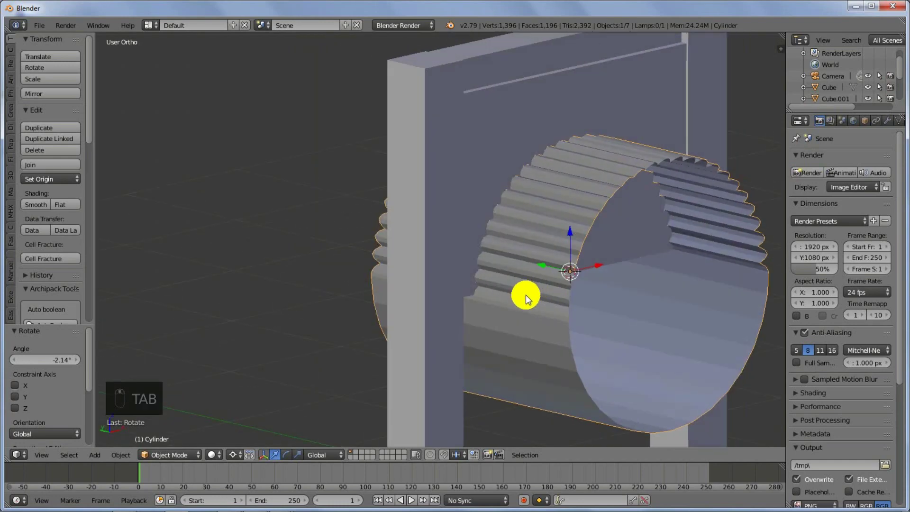
middle_drag(540, 339, 457, 325)
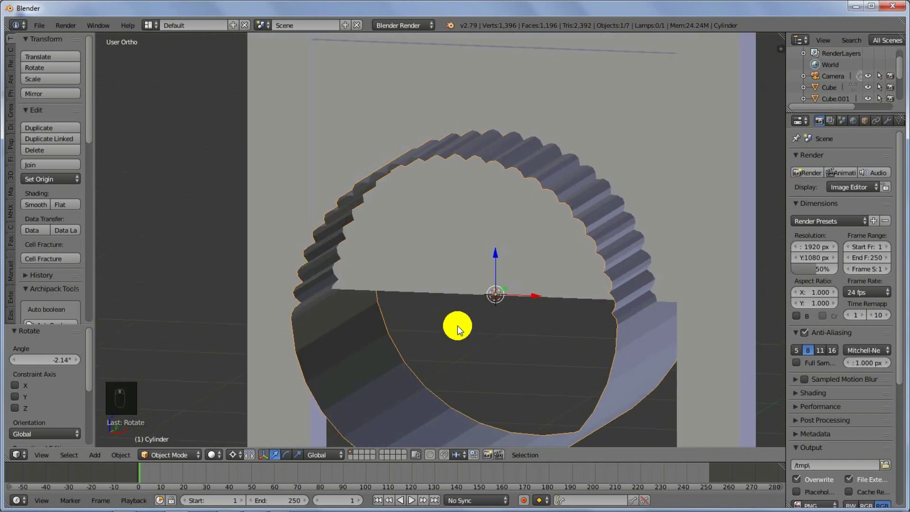
click(36, 454)
click(65, 318)
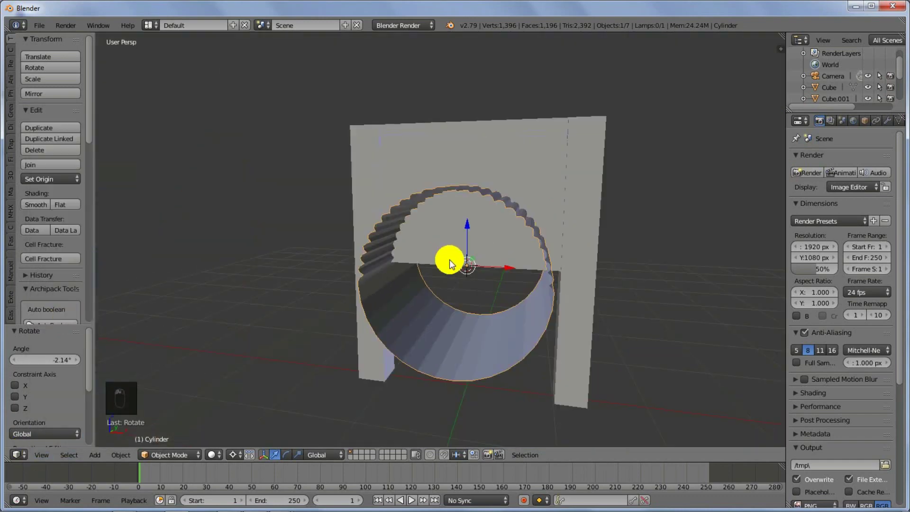
middle_drag(449, 264, 385, 242)
scroll(469, 277, up, 3)
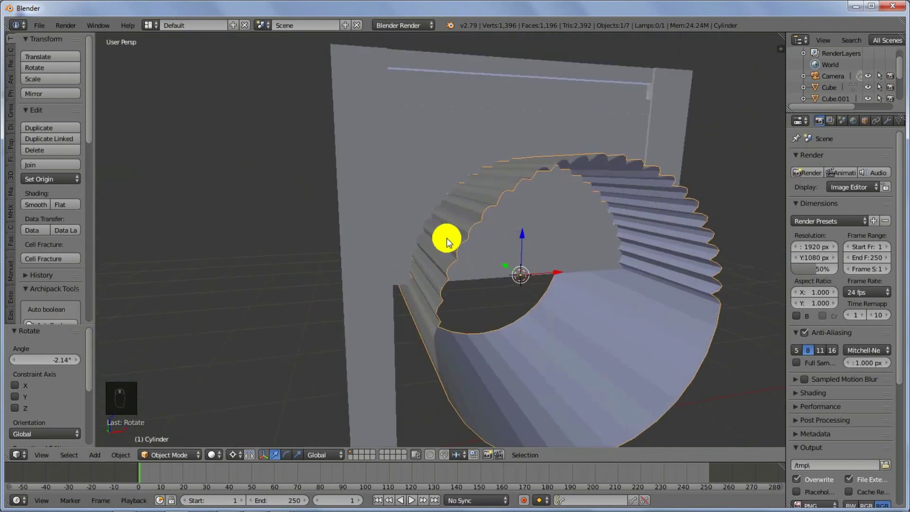
middle_drag(448, 241, 482, 171)
- Set the scalloped cylinder's maximum draw type to Wire
right_click(482, 171)
right_click(445, 207)
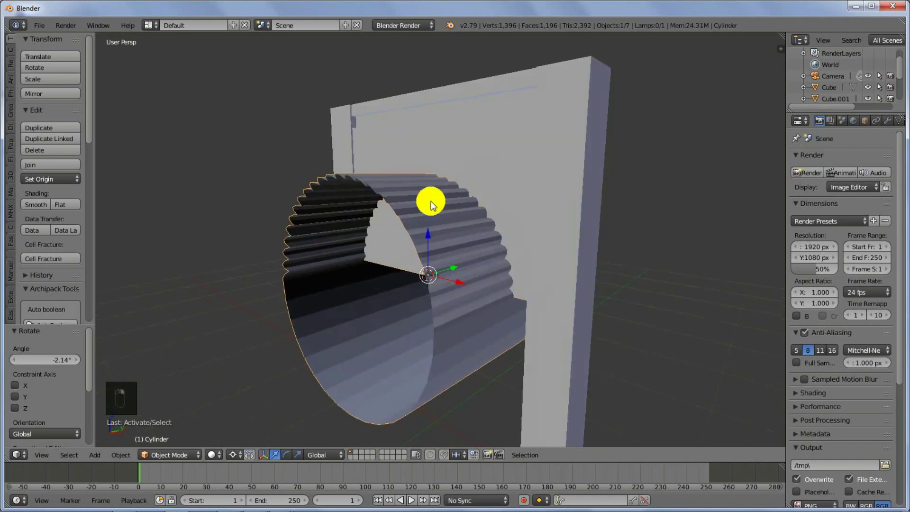
click(868, 120)
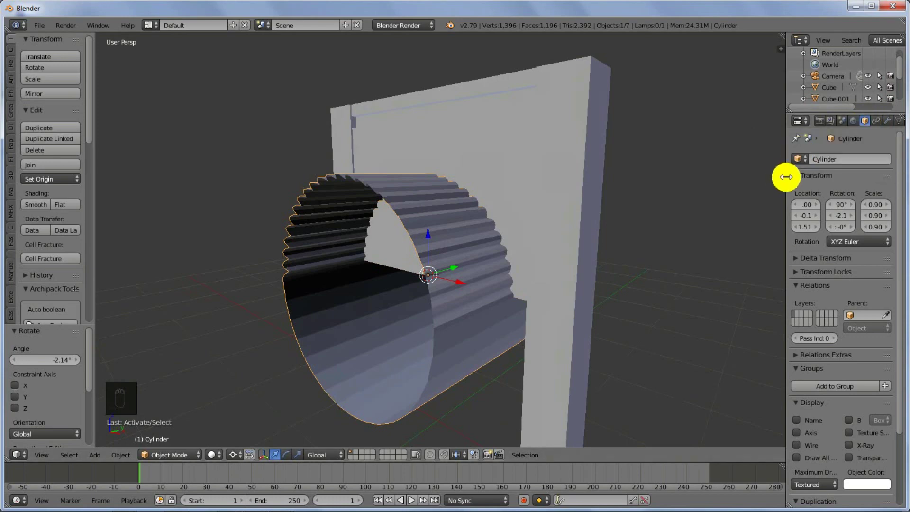
drag(783, 177, 757, 176)
click(790, 484)
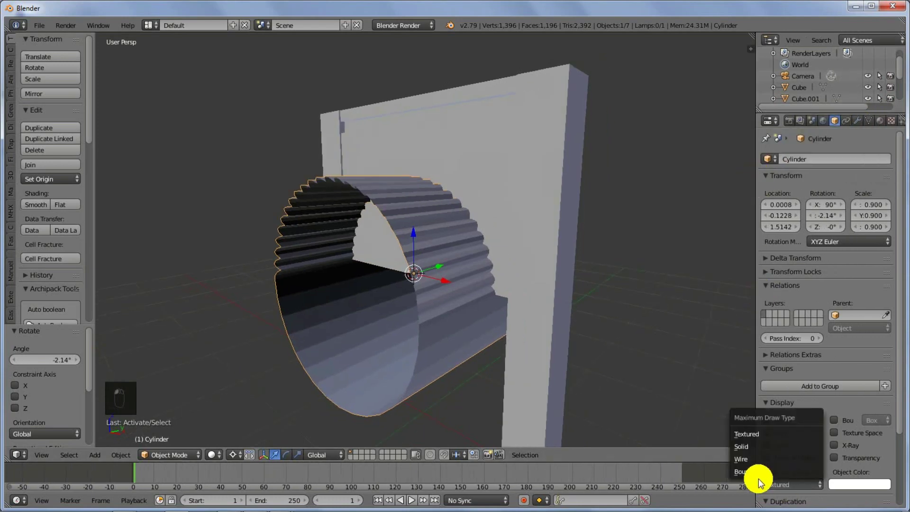
click(763, 459)
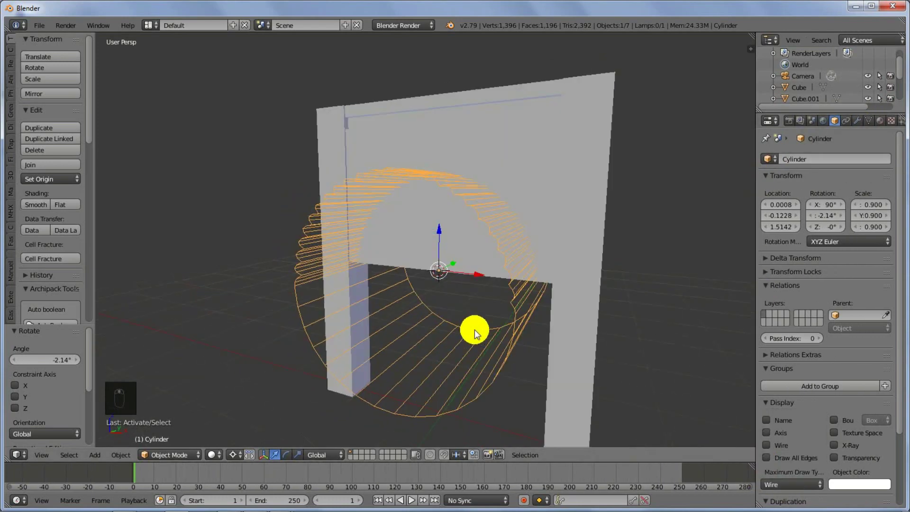
- Add a Boolean modifier to the panel below the lintel, with Cylinder as its object and Difference as the operation
middle_drag(474, 329, 487, 336)
right_click(487, 336)
middle_drag(520, 174, 501, 191)
key(g)
right_click(525, 183)
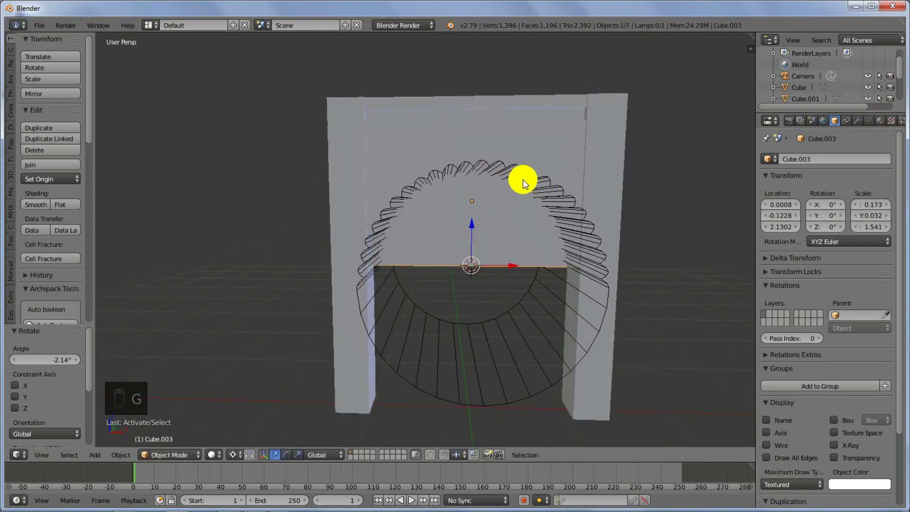
click(857, 120)
click(797, 161)
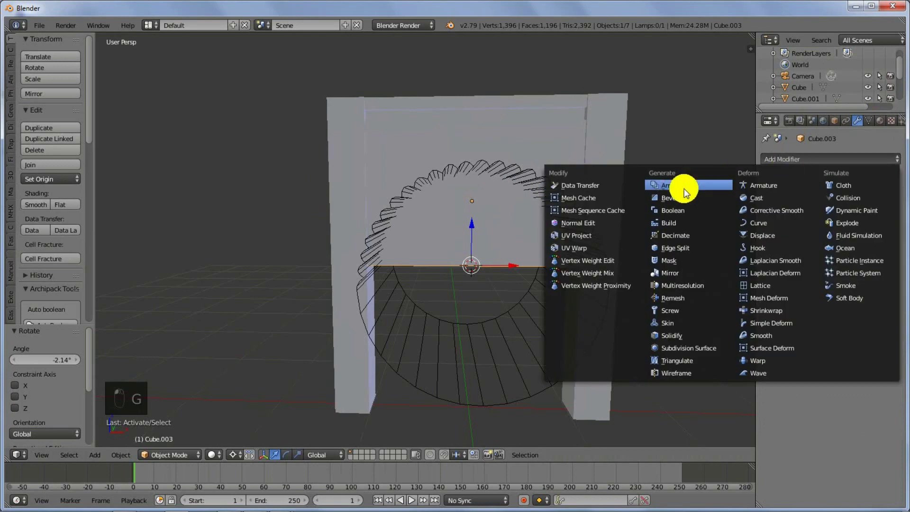
click(664, 210)
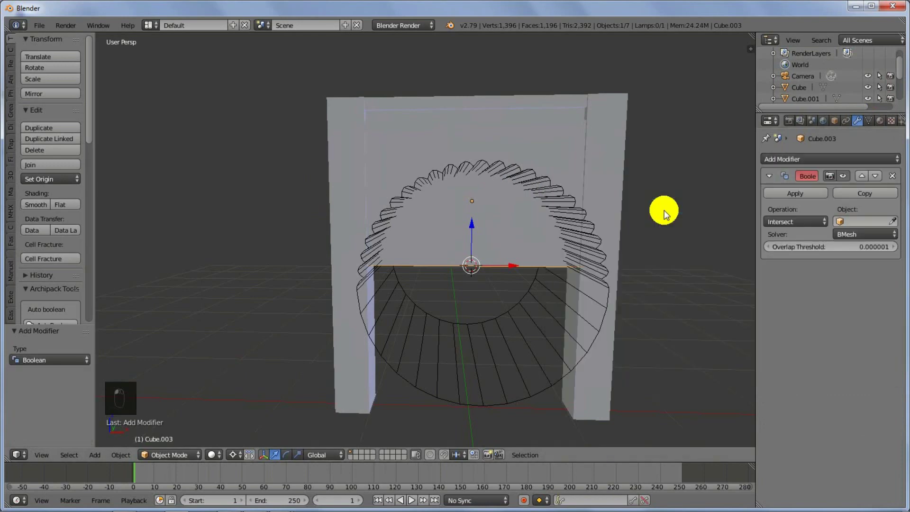
click(892, 222)
click(513, 341)
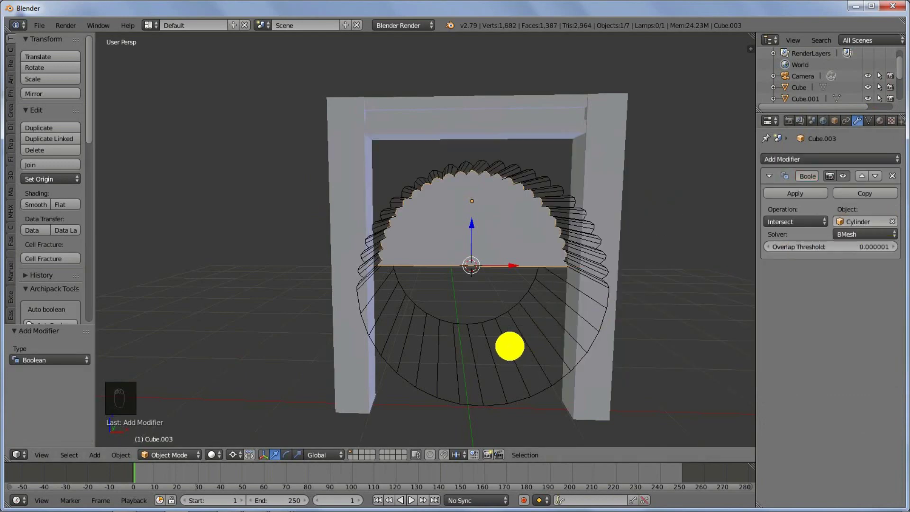
click(789, 223)
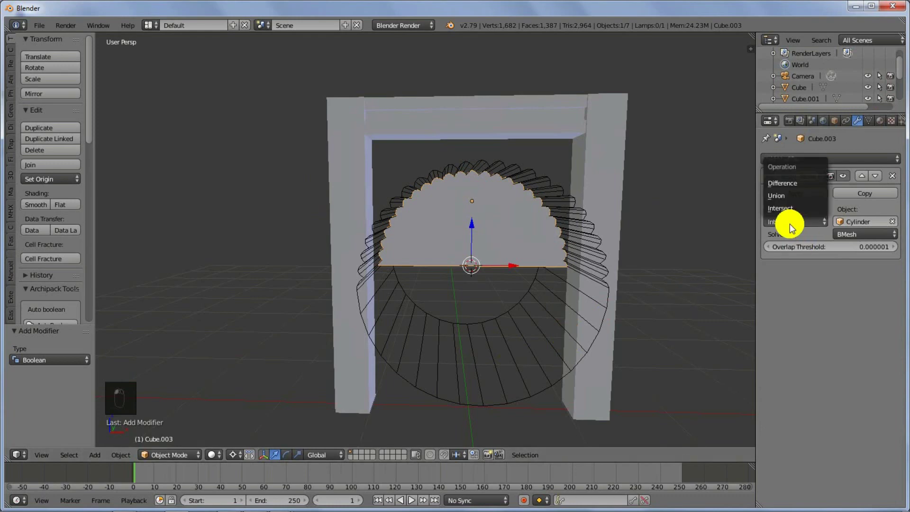
click(781, 184)
- Scale the arch panel to about 0.572 along Y and move it about -0.012 along Y
middle_drag(545, 285, 429, 190)
right_click(429, 189)
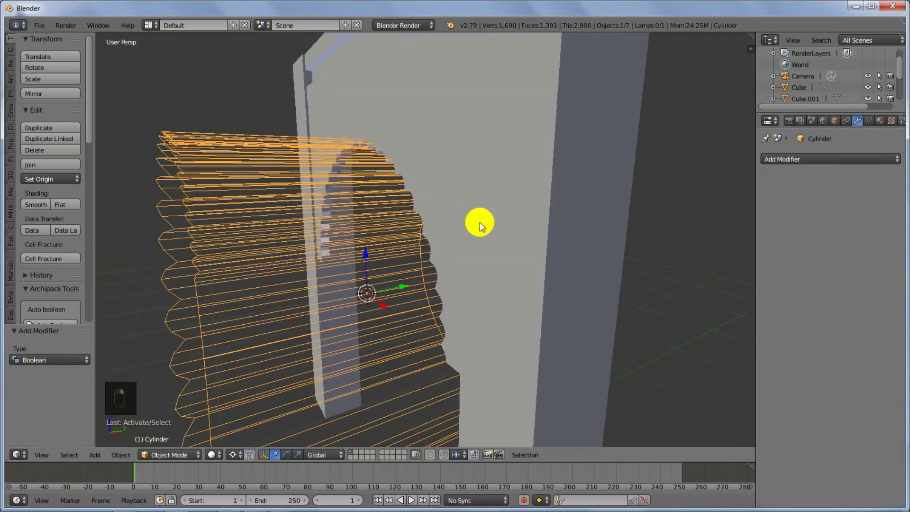
right_click(414, 139)
key(s)
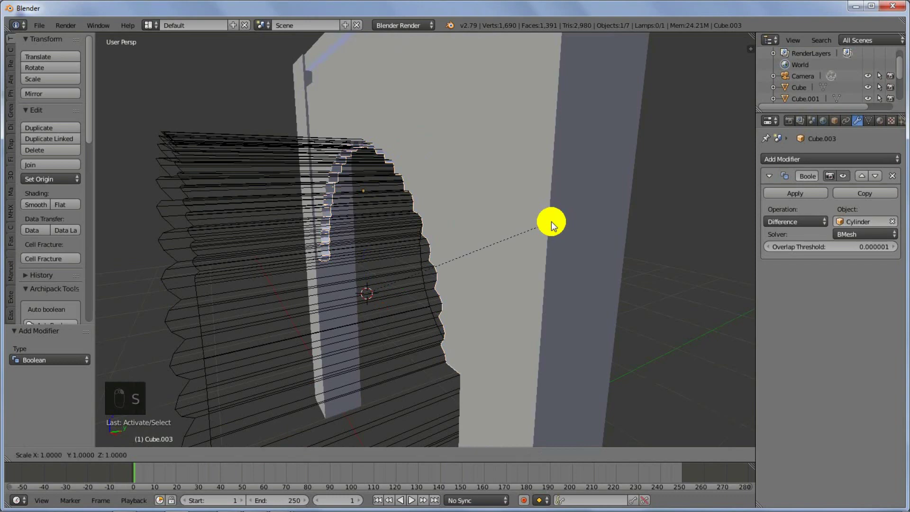
key(y)
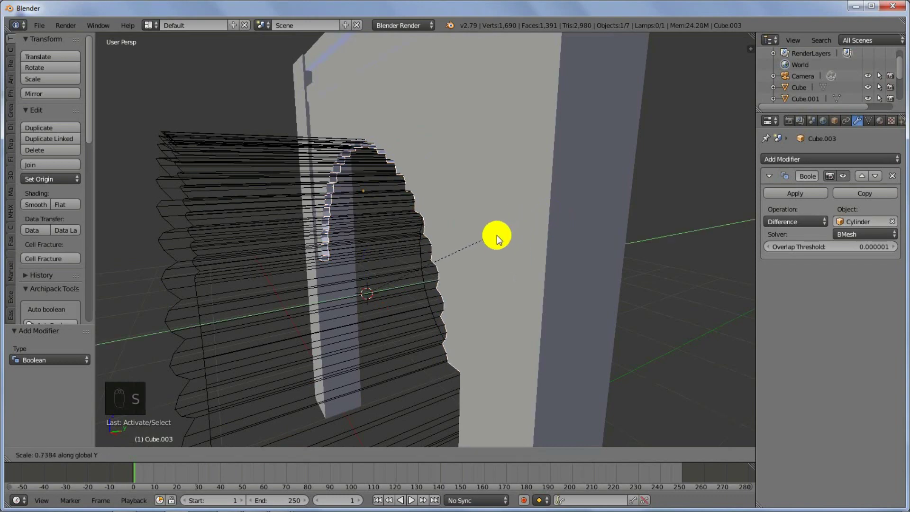
click(474, 254)
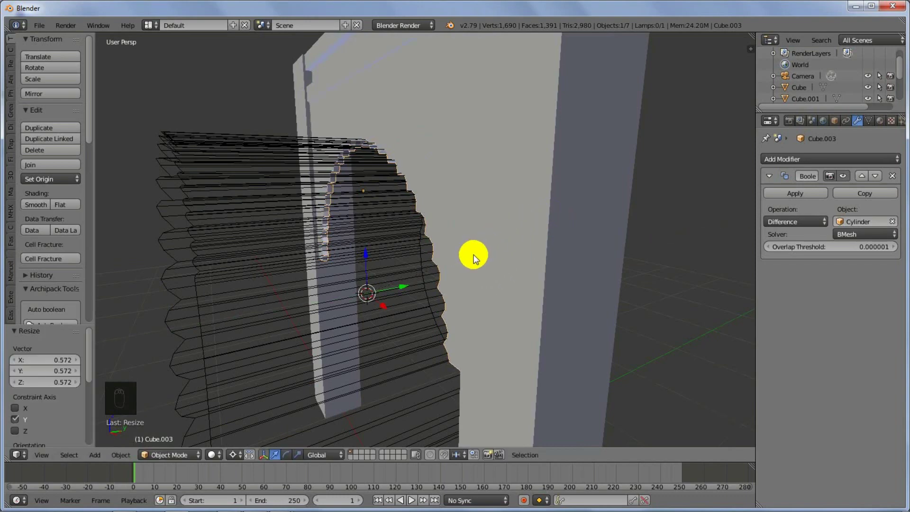
drag(405, 289, 385, 289)
- Duplicate the arch panel and move the copy about 0.222 along Y towards the back of the gate
right_click(424, 197)
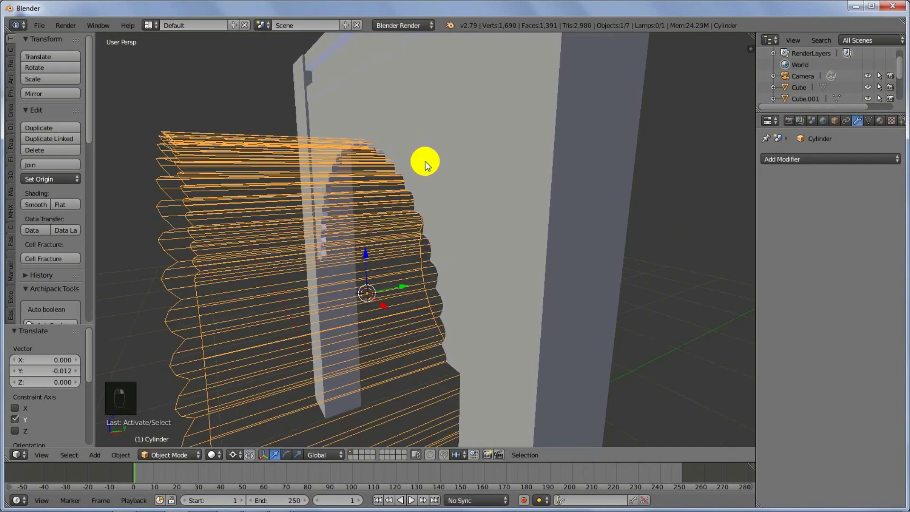
key(KP_Decimal)
right_click(425, 161)
key(shift+d)
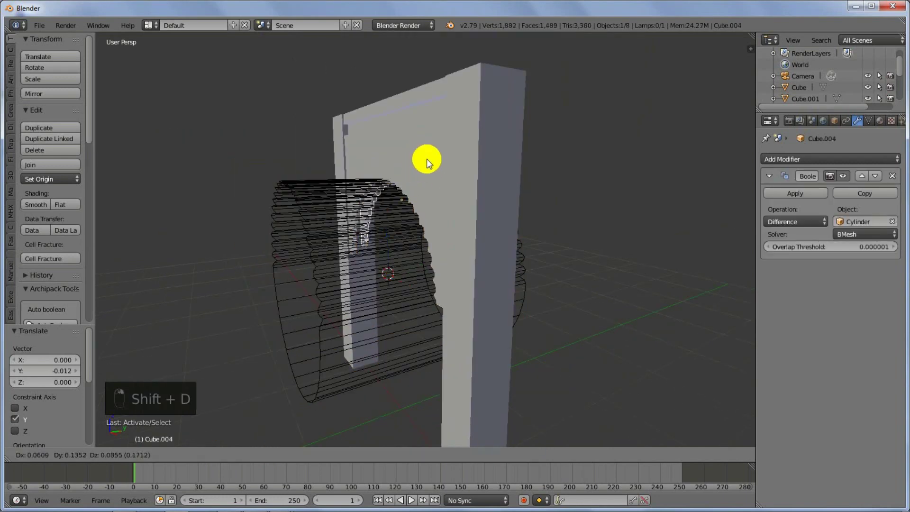
key(y)
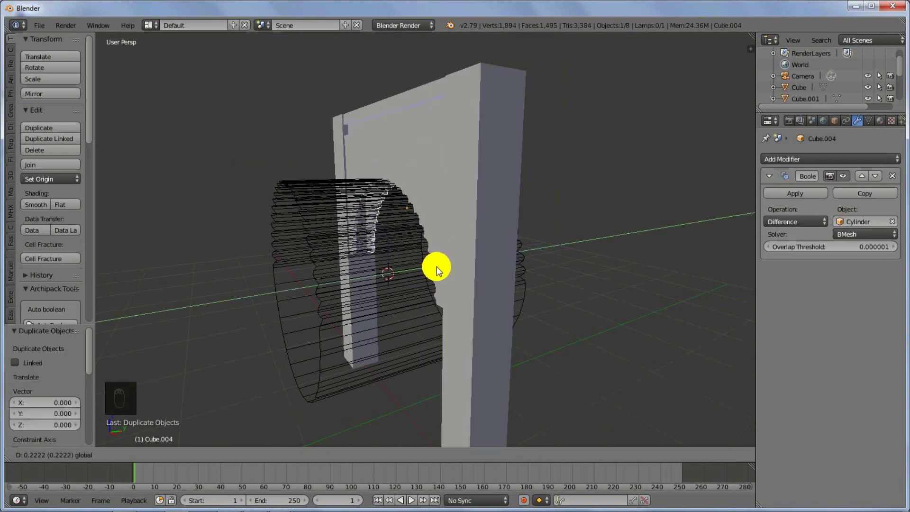
click(436, 266)
- Move the duplicated arch panel a further 0.015 or so along Y
middle_drag(436, 267, 382, 247)
scroll(382, 247, up, 3)
scroll(382, 247, up, 2)
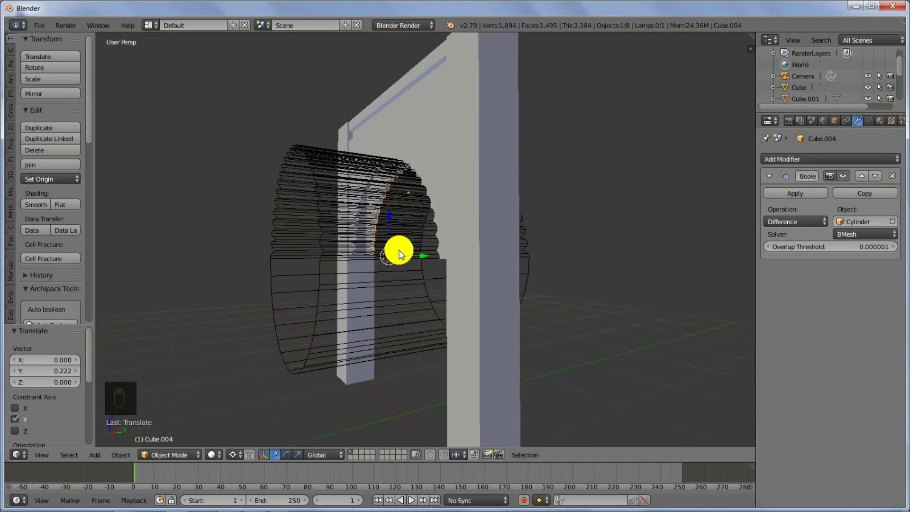
key(g)
key(y)
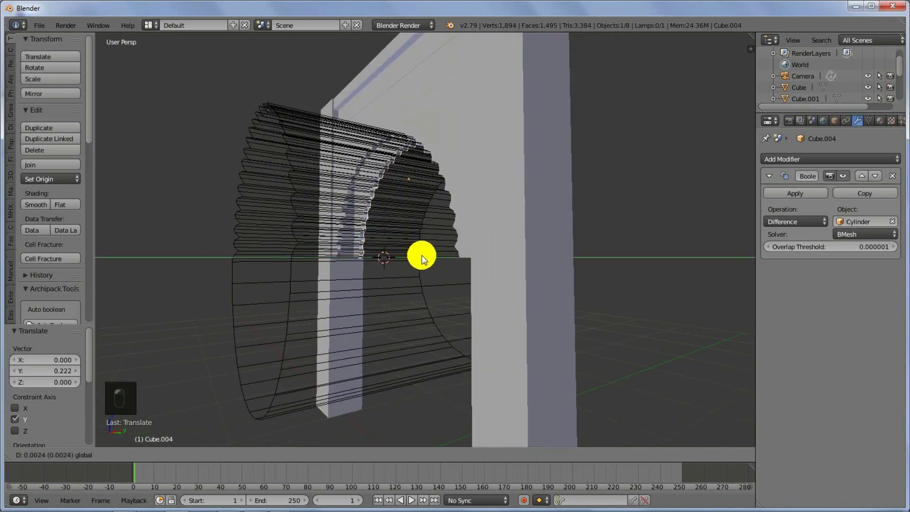
click(435, 254)
middle_drag(435, 254, 479, 278)
scroll(476, 270, down, 4)
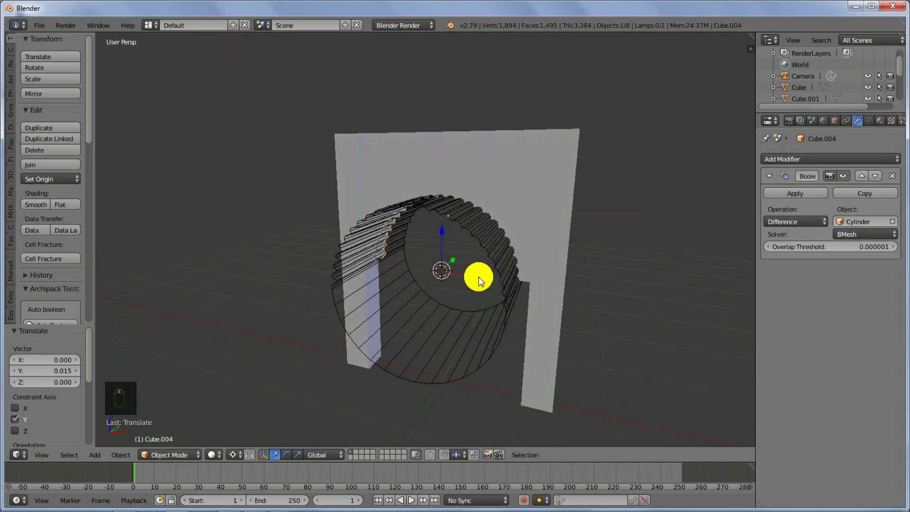
- Apply the Boolean modifier on both the front and the back arch panels
right_click(487, 246)
right_click(490, 201)
middle_drag(490, 209, 491, 223)
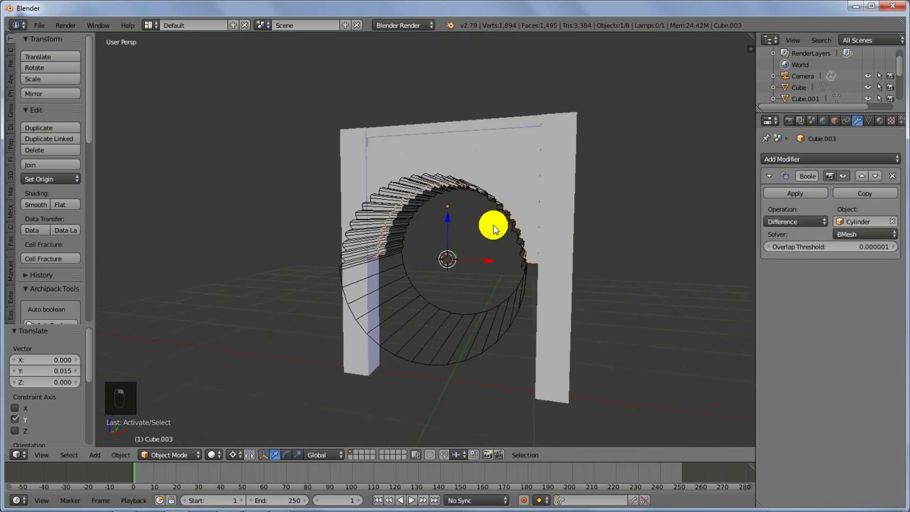
click(781, 192)
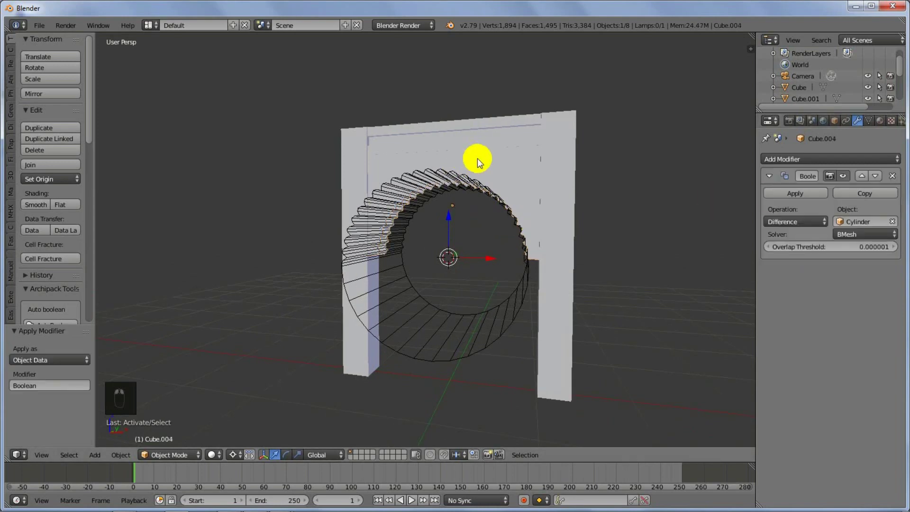
click(781, 194)
- Delete the scalloped cylinder used as the cutter
right_click(443, 329)
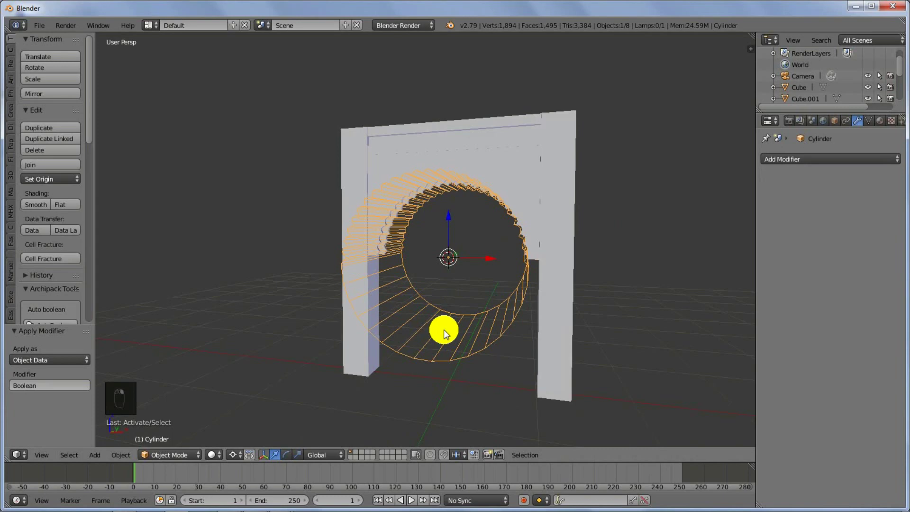
key(x)
click(443, 326)
- Move the front arch panel inward along Y by about 0.037 and a further 0.009
middle_drag(403, 293, 441, 259)
right_click(416, 147)
drag(440, 260, 439, 264)
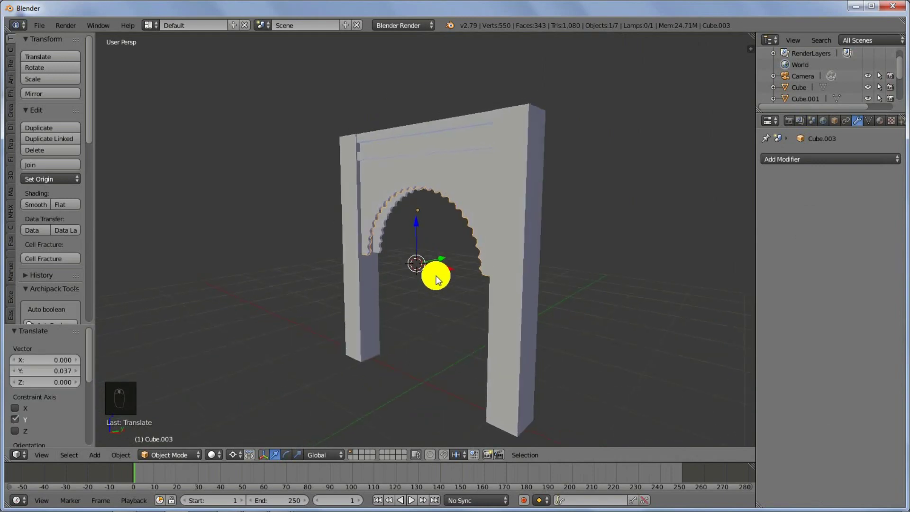
middle_drag(433, 279, 428, 285)
drag(434, 258, 441, 263)
click(441, 264)
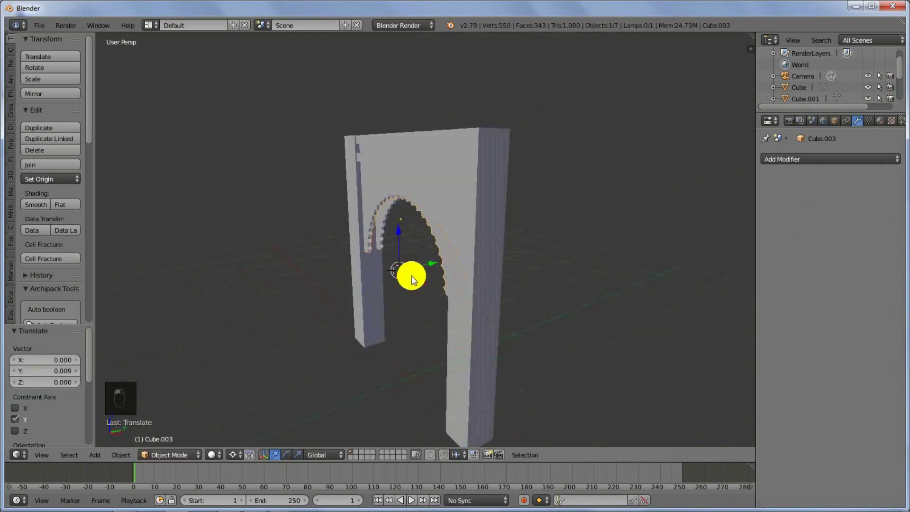
- Move the back arch panel inward about -0.026 along Y
middle_drag(412, 275, 372, 198)
right_click(372, 194)
middle_drag(426, 246, 400, 258)
drag(400, 258, 398, 262)
middle_drag(397, 262, 465, 267)
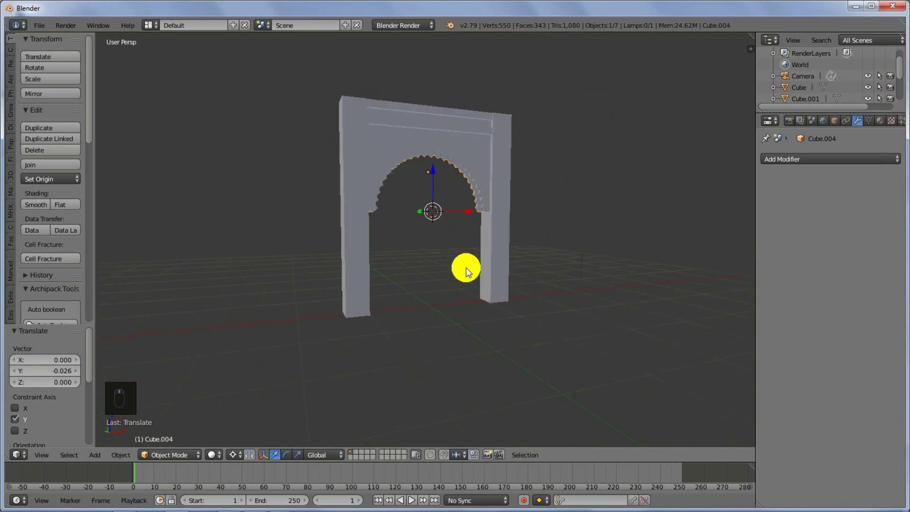
- Add a plane mesh with a radius of 1 at the 3D cursor
key(shift+a)
mouse_move(443, 253)
click(499, 251)
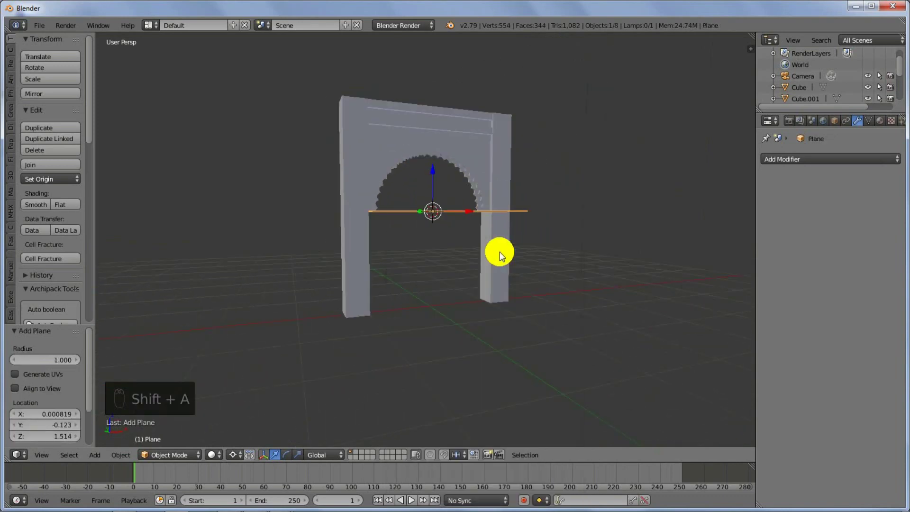
- Snap the 3D cursor to the world center and snap the plane to the cursor
key(shift+s)
key(shift+s)
click(449, 266)
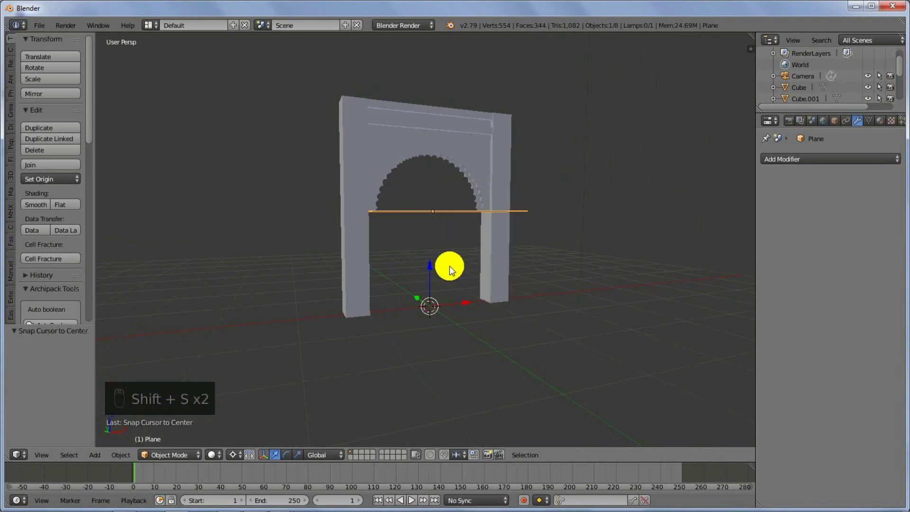
key(shift+s)
click(430, 217)
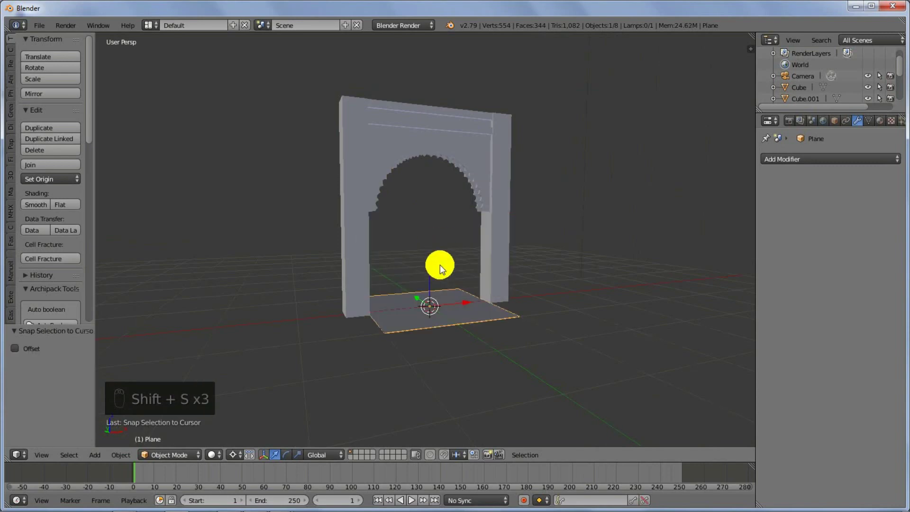
- Scale the plane up by about 16.7 to form a wide ground around the gate
key(s)
click(587, 293)
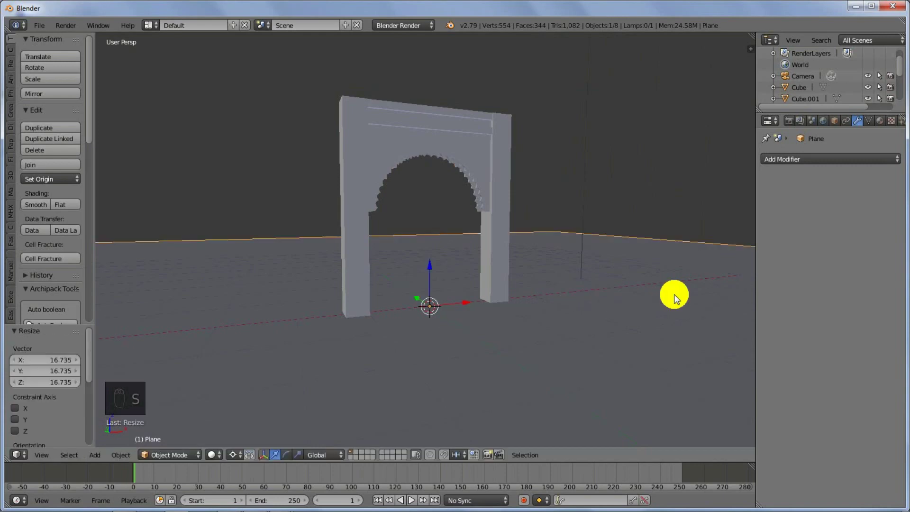
- Move the lamp about -6.05 along the Y axis to the front side of the gate
middle_drag(529, 261, 501, 116)
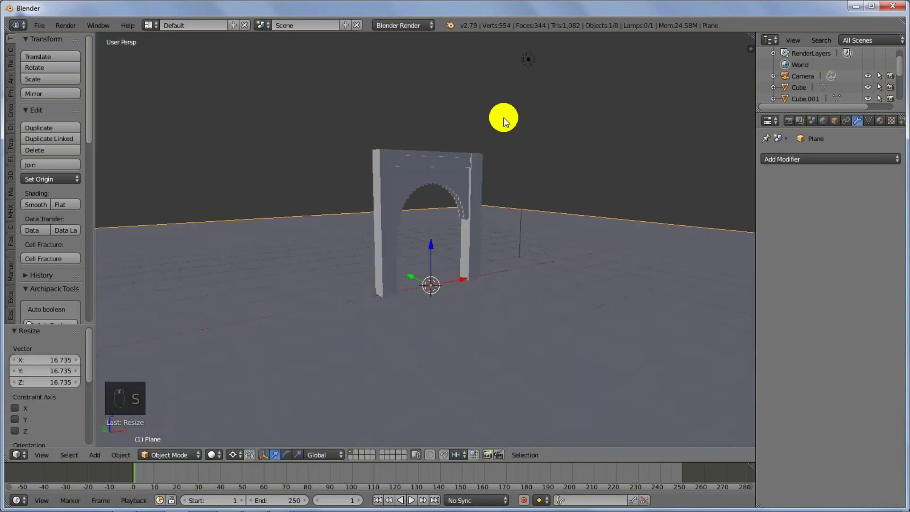
right_click(528, 140)
key(g)
key(y)
click(604, 175)
middle_drag(604, 176, 566, 278)
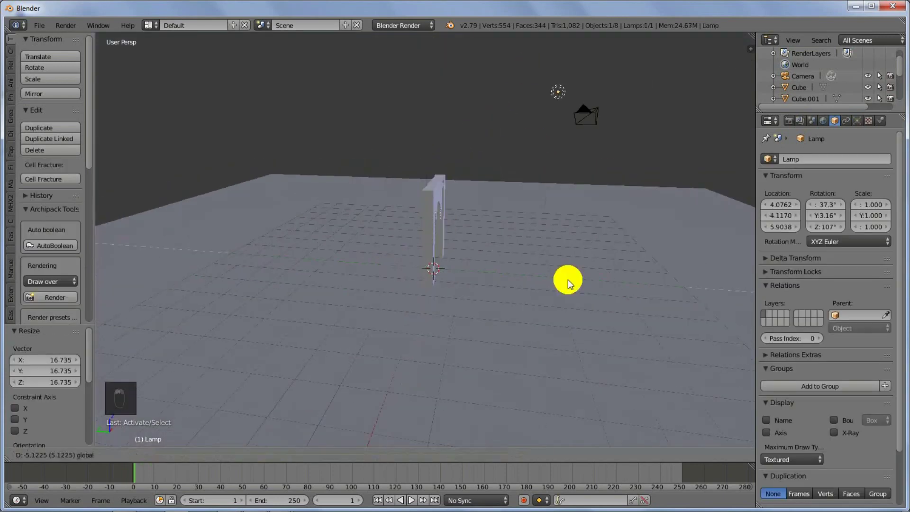
- Change the transform pivot point and move the lamp back about 1.297 along Y
click(232, 454)
click(238, 412)
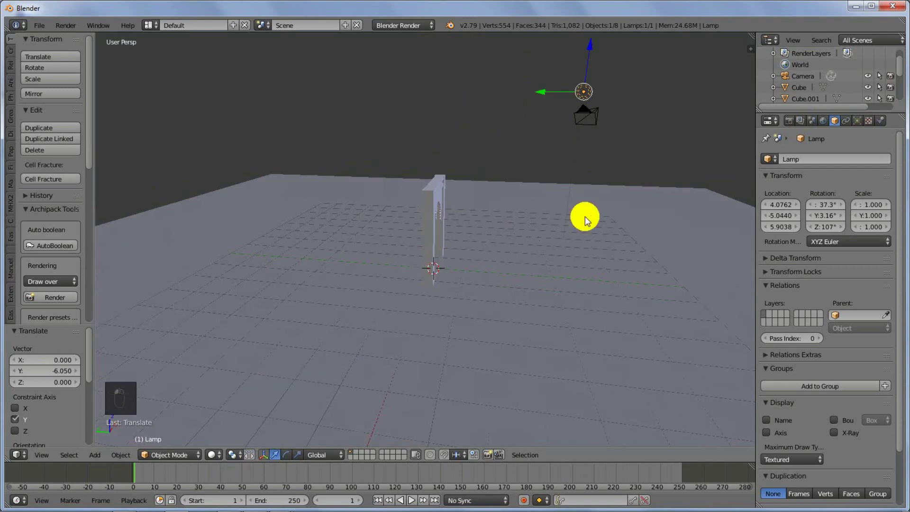
key(g)
key(y)
click(516, 93)
- Change the lamp type to Sun and switch the render engine to Cycles Render
click(857, 120)
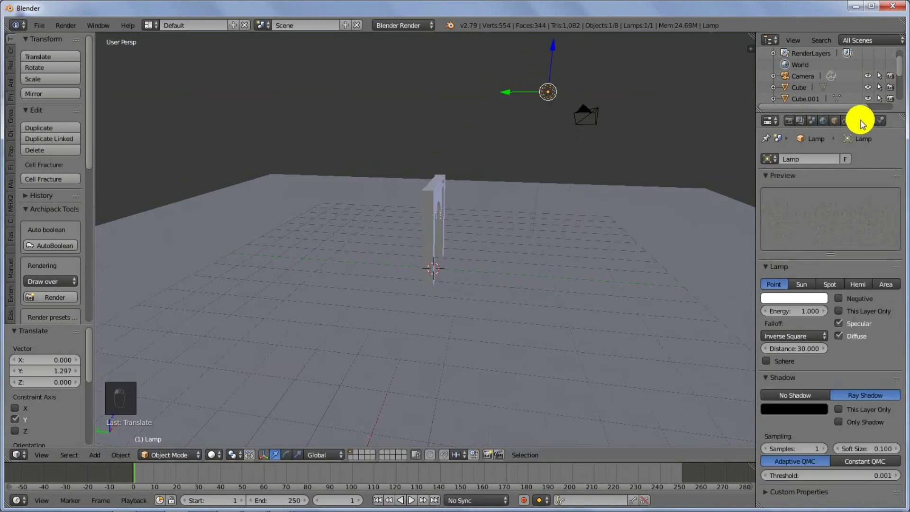
click(403, 26)
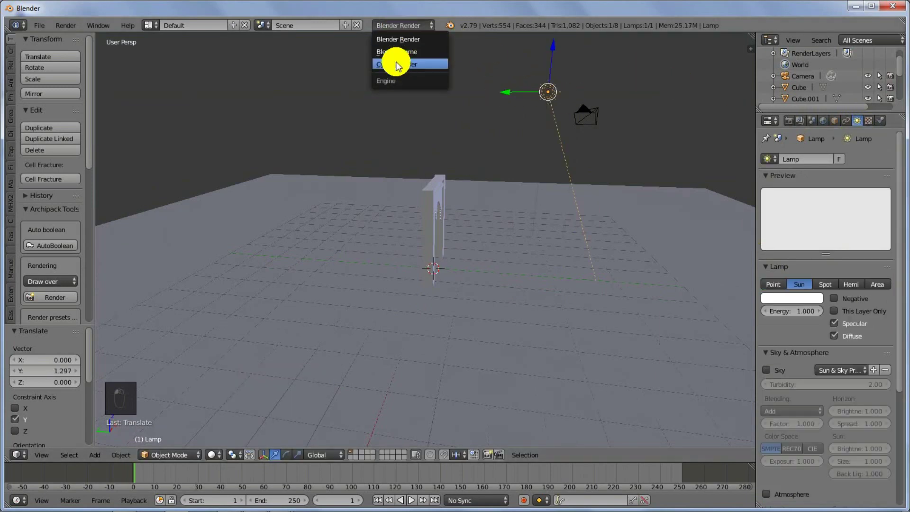
click(395, 65)
- Rotate the sun lamp about -76° so its light direction points at the gate
key(r)
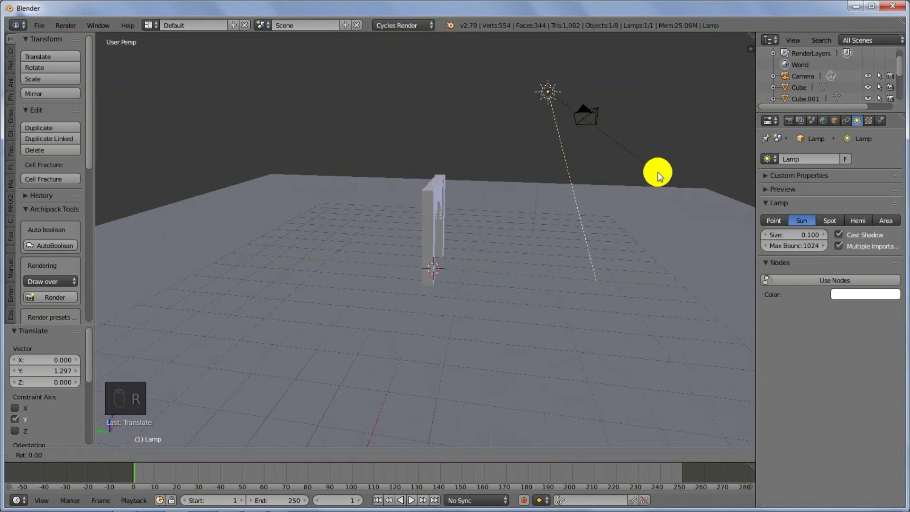
click(476, 264)
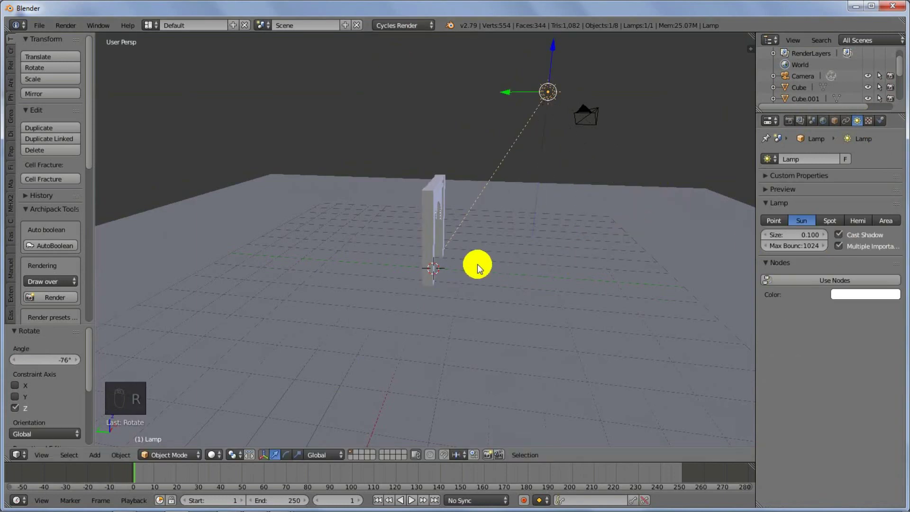
- Set the viewport shading to Rendered and inspect the gate's lighting and the shadow it casts on the ground
middle_drag(477, 263, 532, 261)
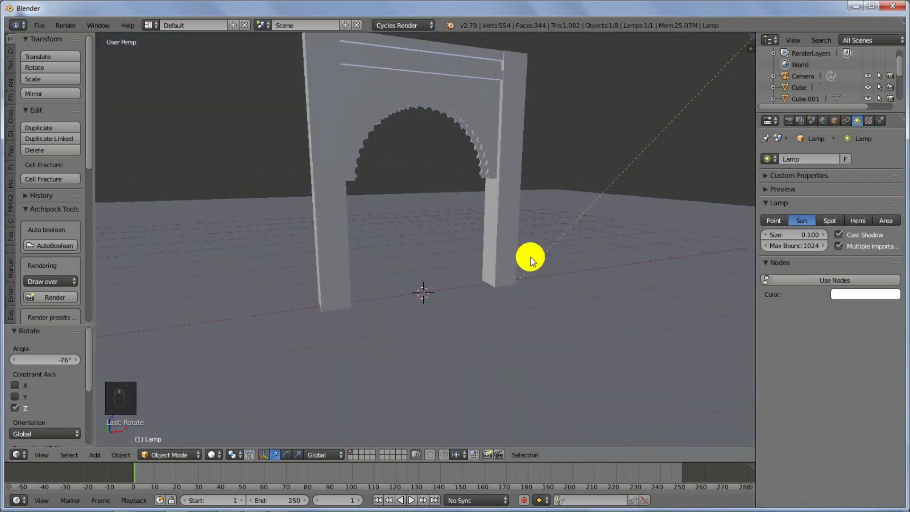
click(211, 454)
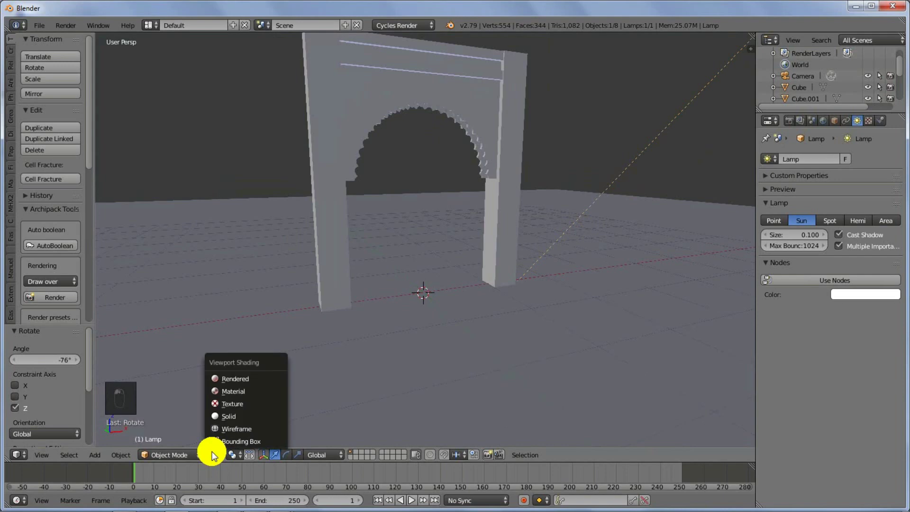
click(243, 380)
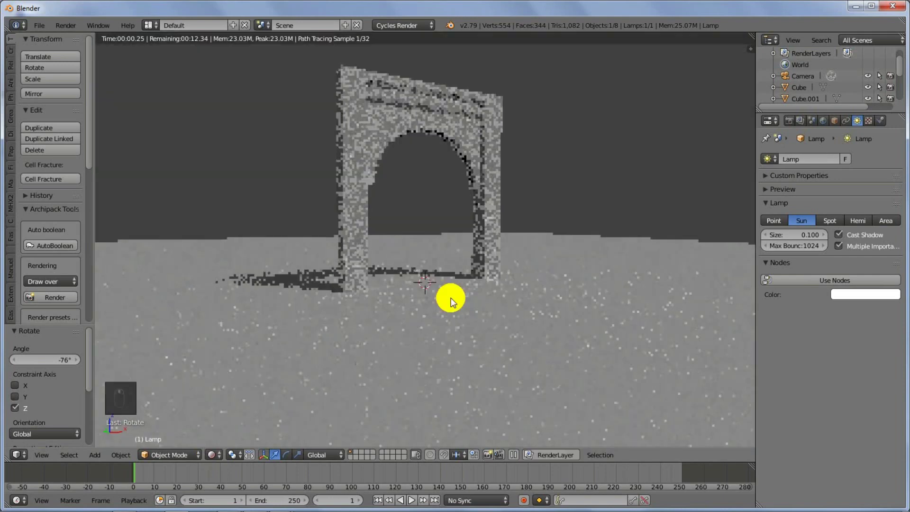
scroll(450, 298, up, 1)
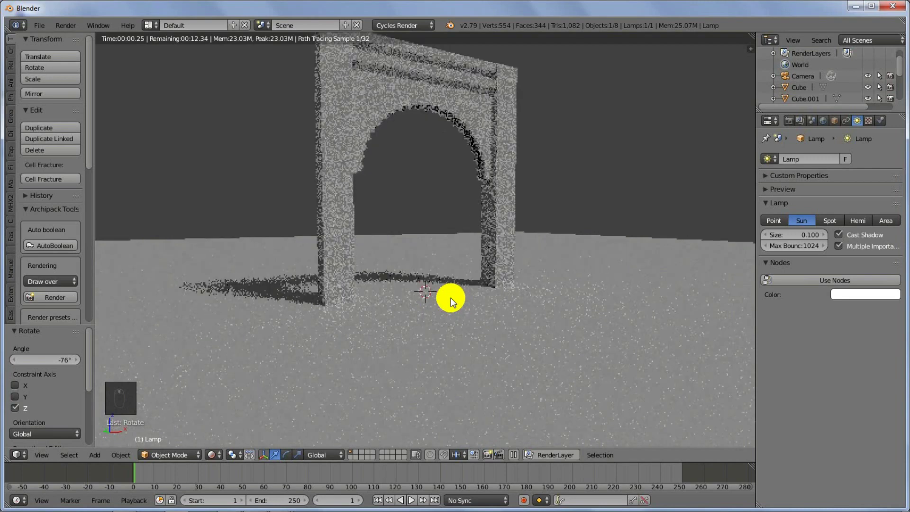
scroll(420, 295, down, 1)
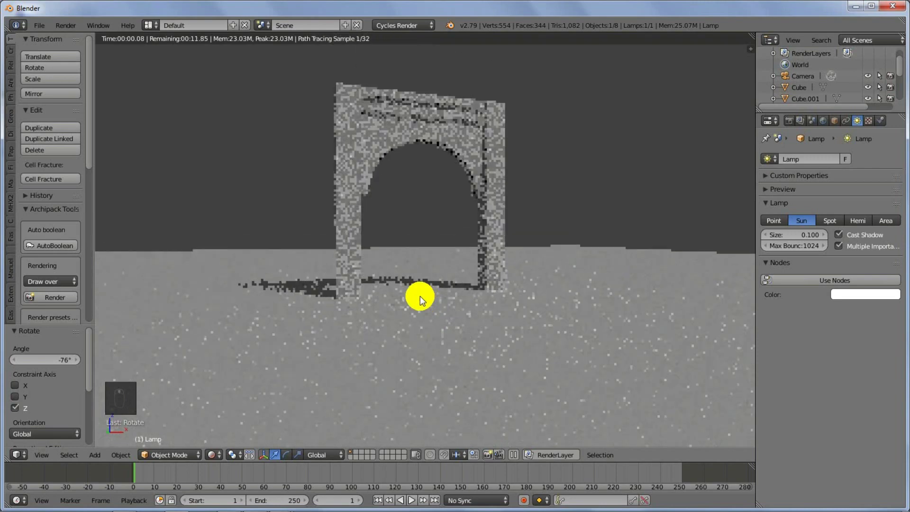
middle_drag(420, 295, 442, 242)
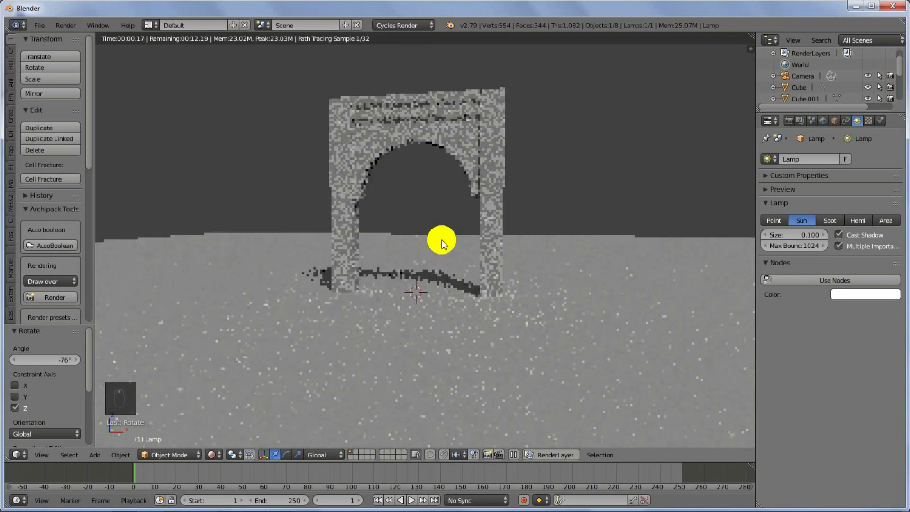